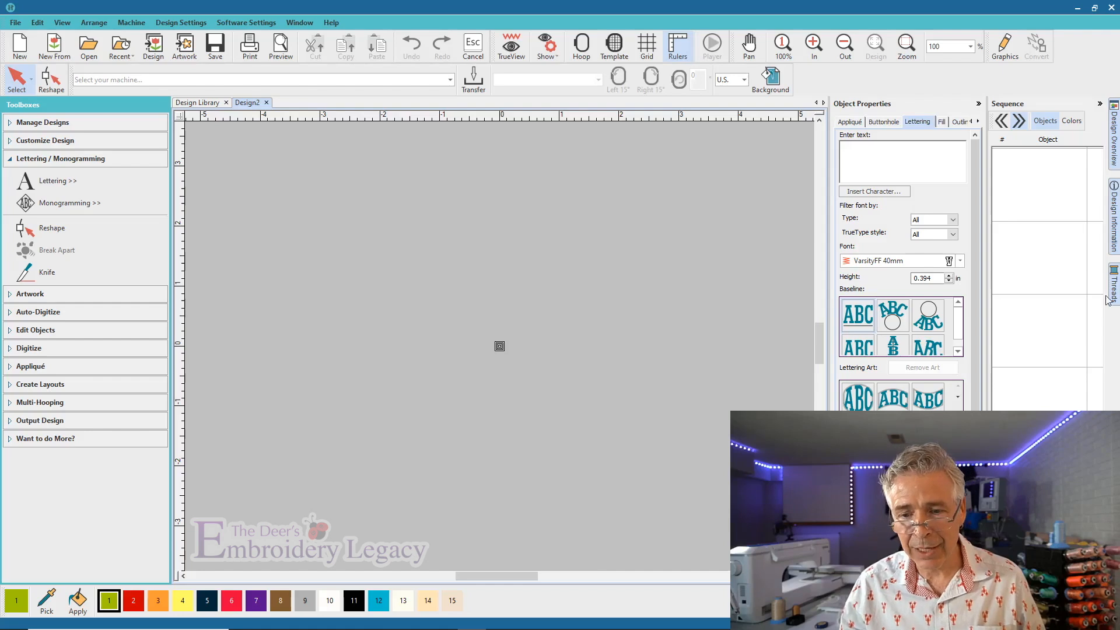
Create the lettering EL in the VarsityFF 40mm font and set its height to 2.650 in
{"action": "left_click", "coordinate": [860, 154]}
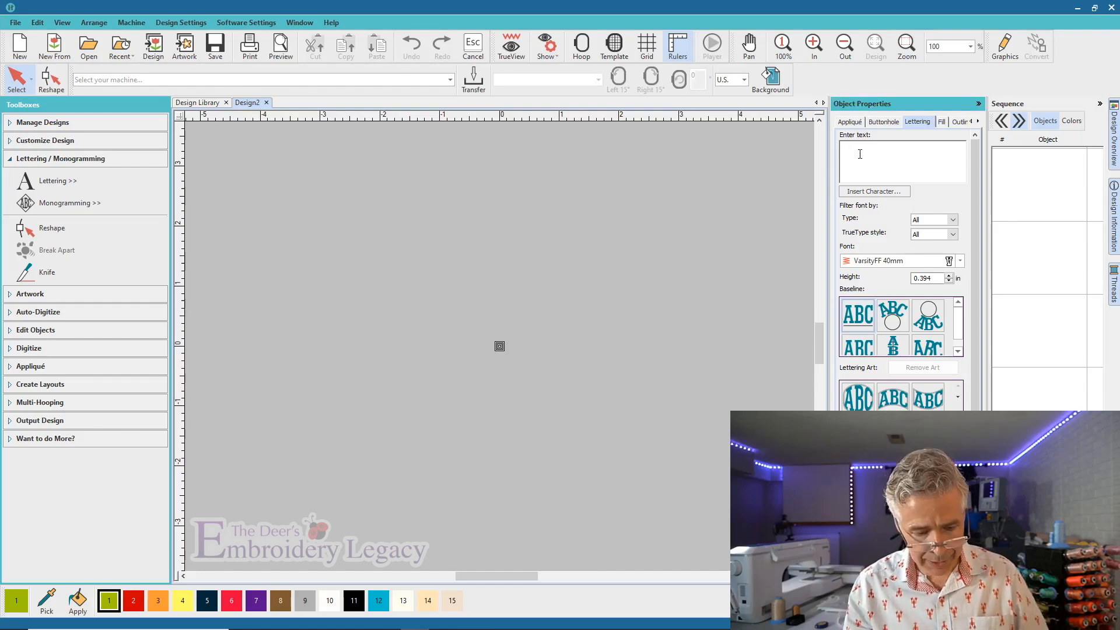
{"action": "type", "text": "EL"}
{"action": "key", "text": "Return"}
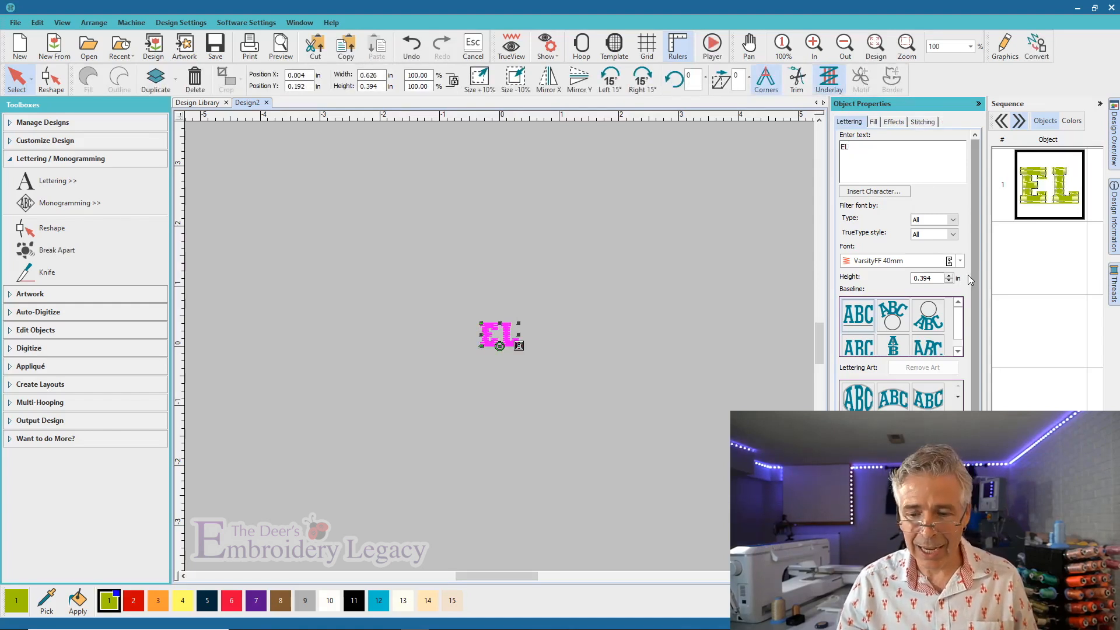
{"action": "left_click_drag", "start_coordinate": [936, 278], "coordinate": [881, 280]}
{"action": "type", "text": "2.650"}
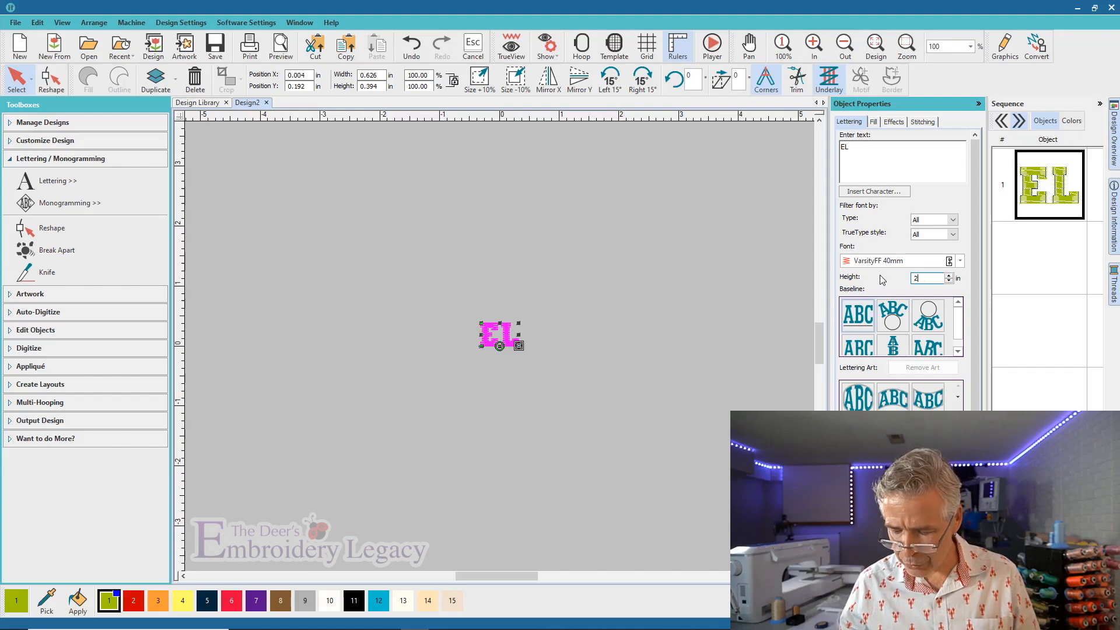
{"action": "key", "text": "Return"}
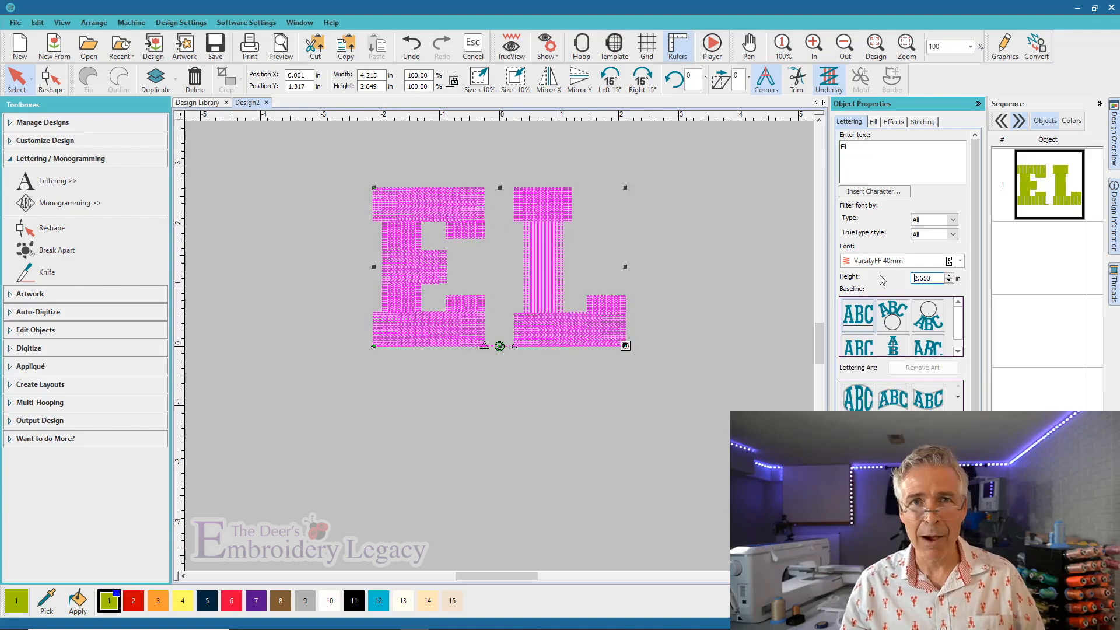
Reshape the EL lettering by moving the L slightly closer to the E
{"action": "left_click", "coordinate": [643, 407]}
{"action": "left_click", "coordinate": [597, 338]}
{"action": "key", "text": "h"}
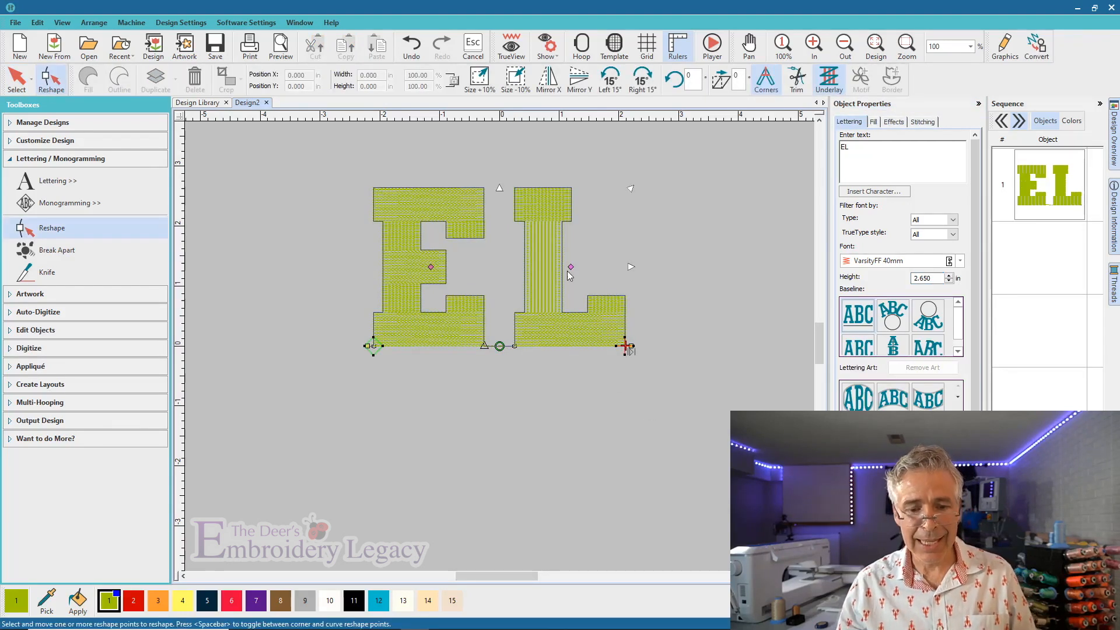
{"action": "left_click_drag", "start_coordinate": [568, 266], "coordinate": [562, 268]}
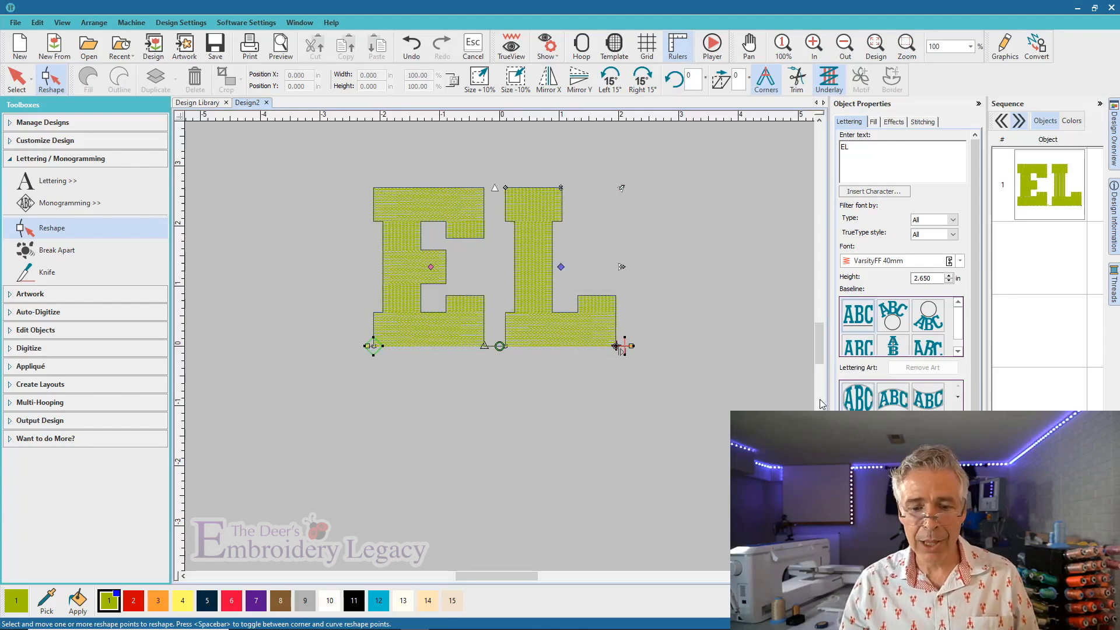
Duplicate the EL lettering in place and recolor the copy with red thread color 2
{"action": "left_click", "coordinate": [1046, 201]}
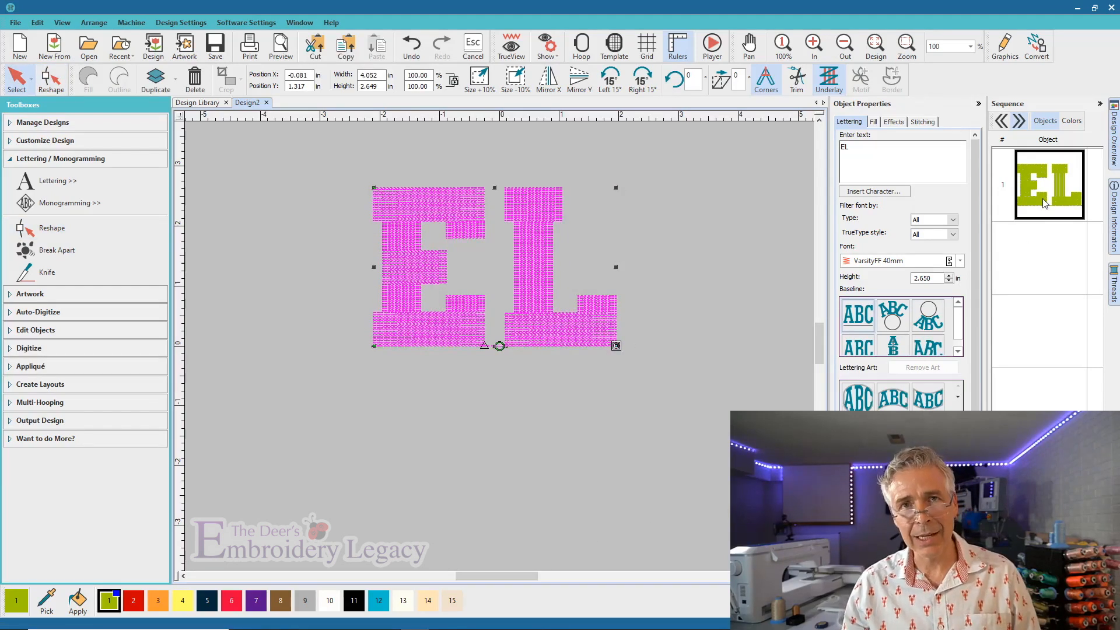
{"action": "right_click", "coordinate": [1044, 202]}
{"action": "left_click", "coordinate": [1037, 317]}
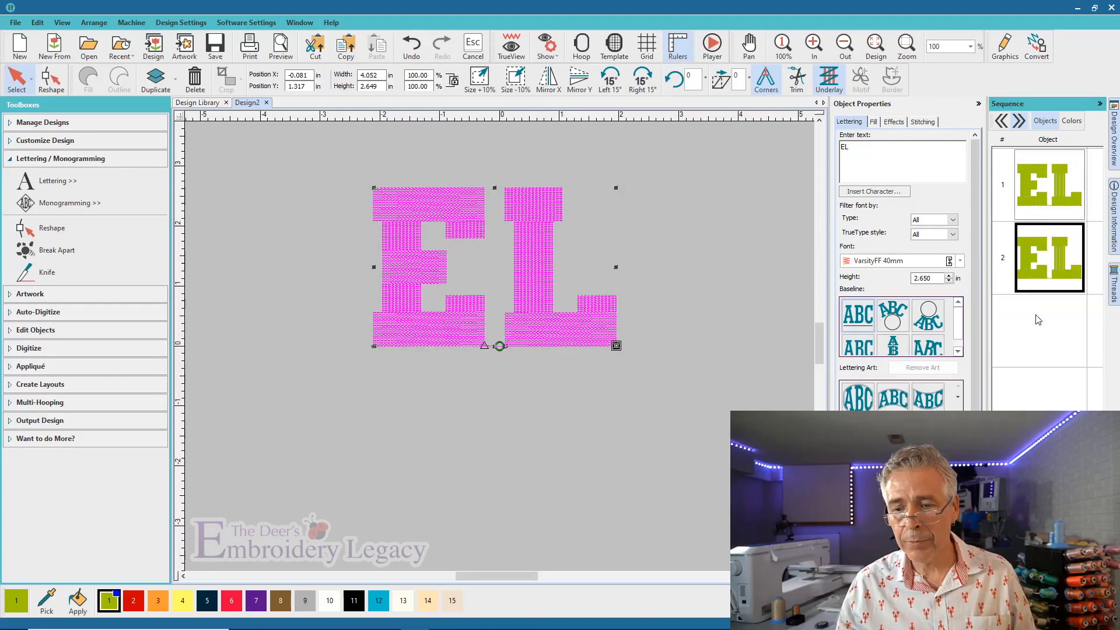
{"action": "left_click", "coordinate": [133, 601]}
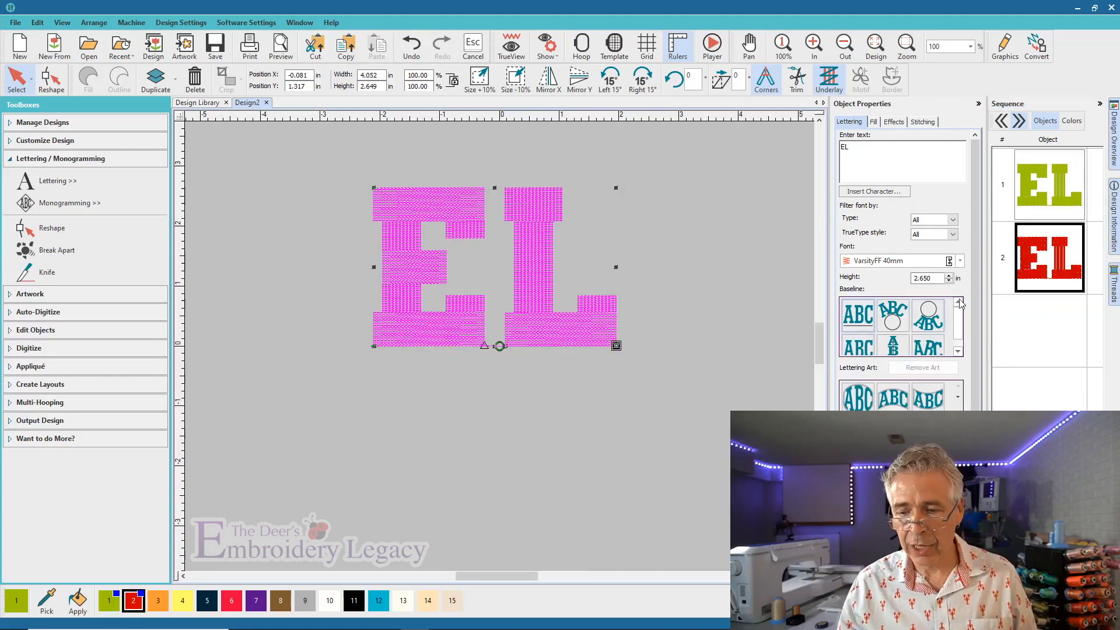
Duplicate the red EL lettering in place and recolor the new copy with orange thread color 3
{"action": "right_click", "coordinate": [1034, 277]}
{"action": "left_click", "coordinate": [1028, 392]}
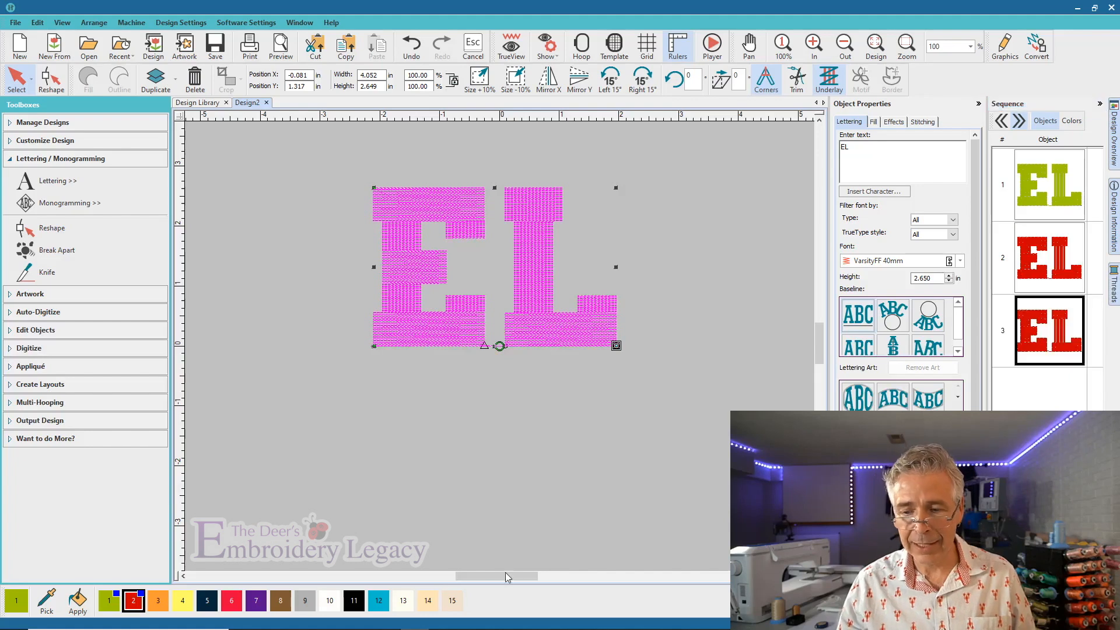
{"action": "left_click", "coordinate": [158, 601]}
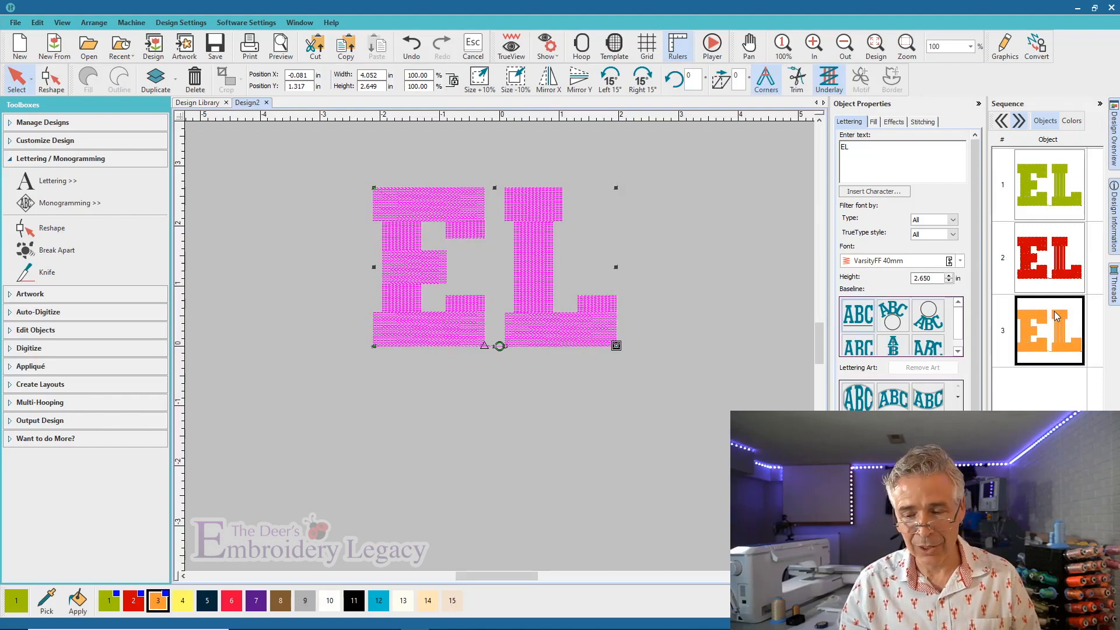
Break apart the orange EL lettering into single letters and break those apart again into their individual stitch objects
{"action": "right_click", "coordinate": [1047, 339]}
{"action": "left_click", "coordinate": [1046, 356]}
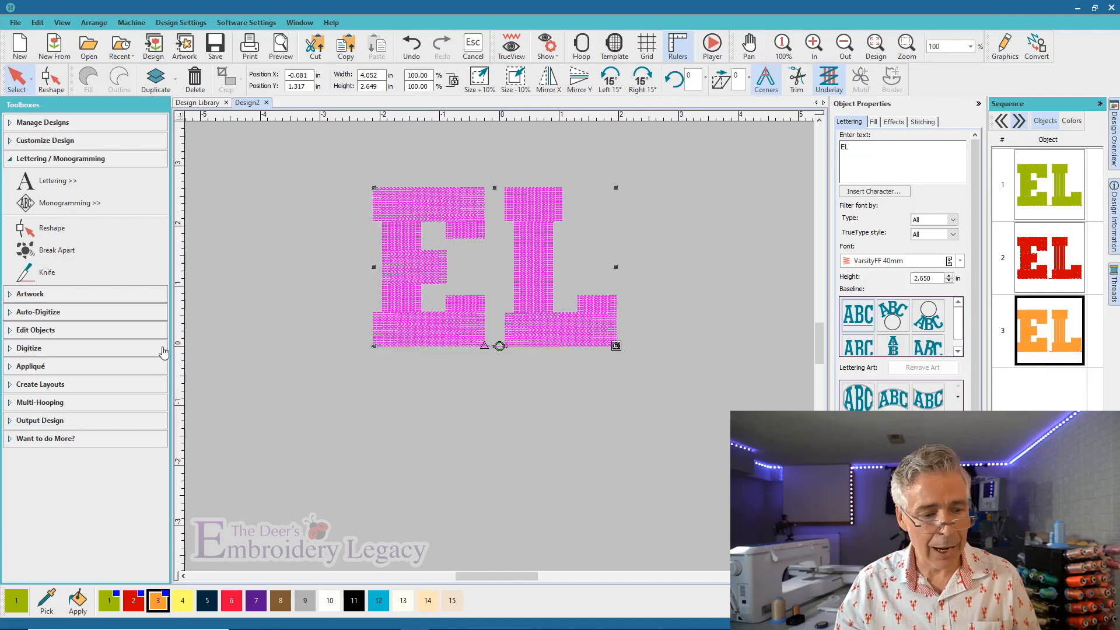
{"action": "left_click", "coordinate": [21, 366]}
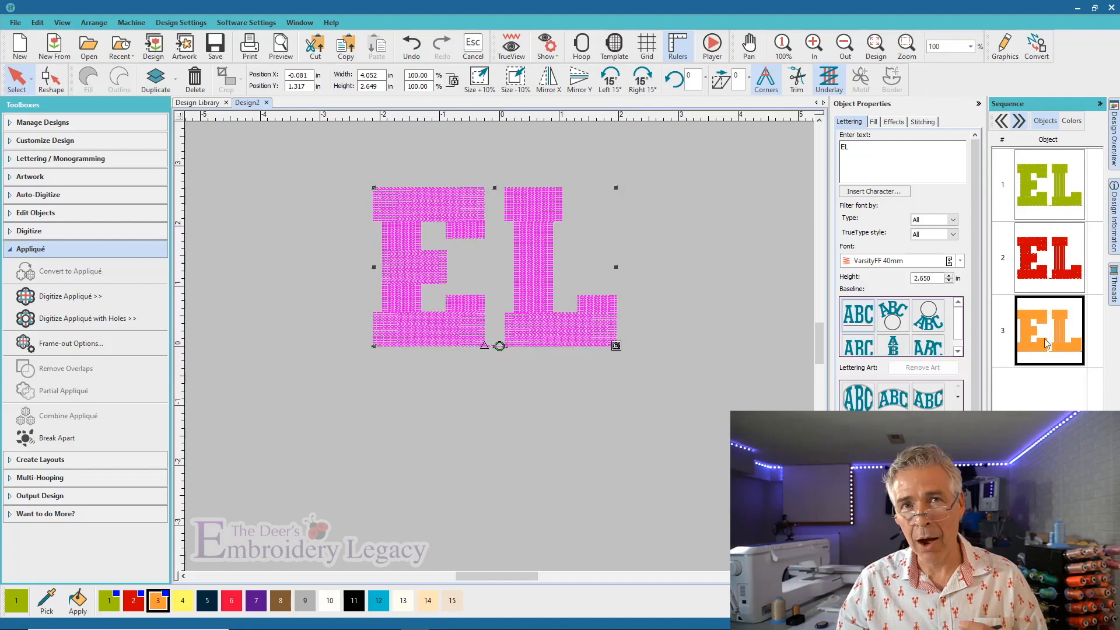
{"action": "left_click", "coordinate": [52, 438]}
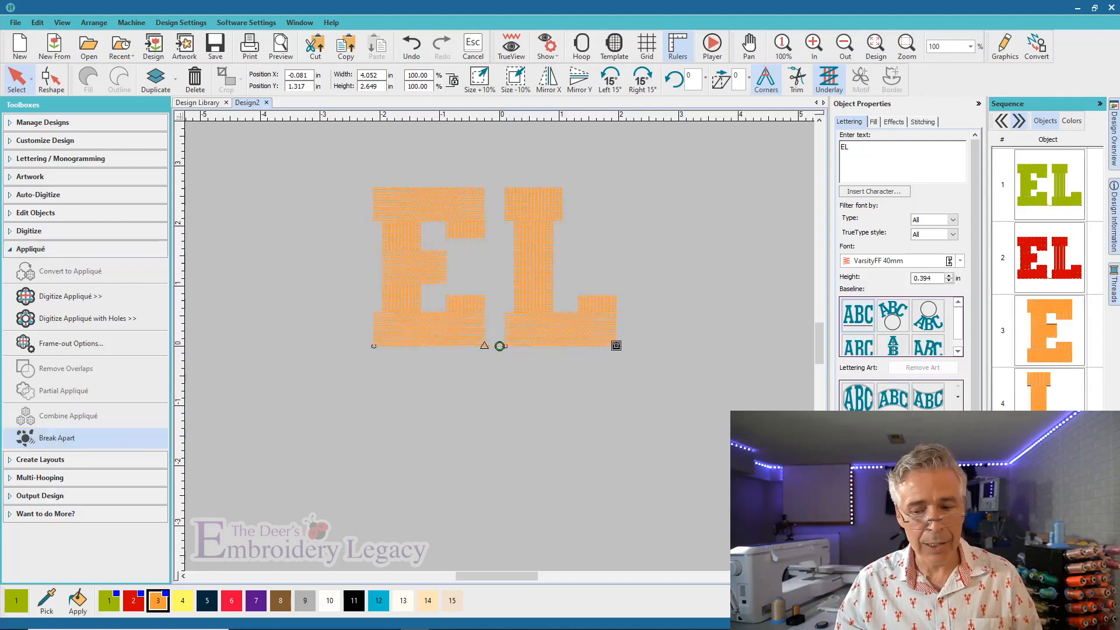
{"action": "left_click", "coordinate": [1069, 120]}
{"action": "left_click", "coordinate": [1068, 322]}
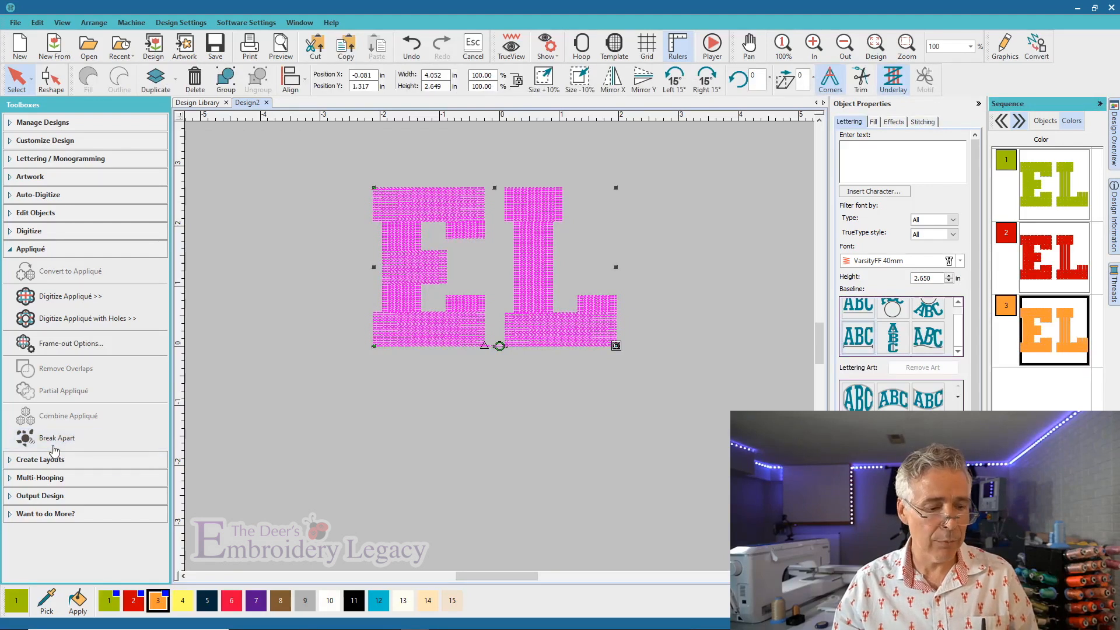
{"action": "left_click", "coordinate": [58, 440]}
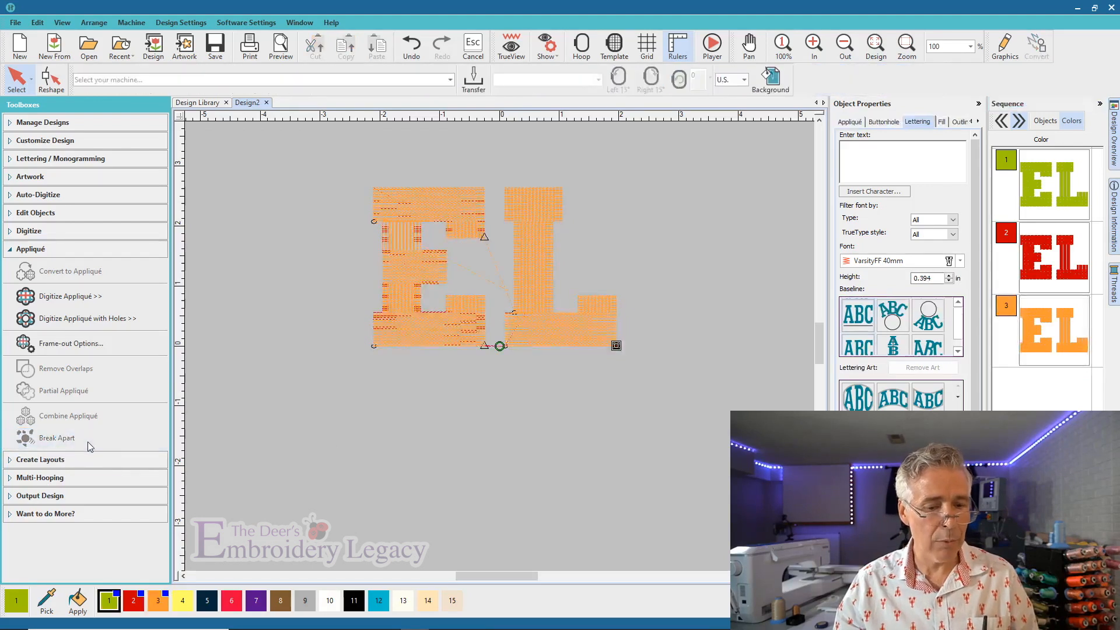
{"action": "left_click", "coordinate": [1071, 338]}
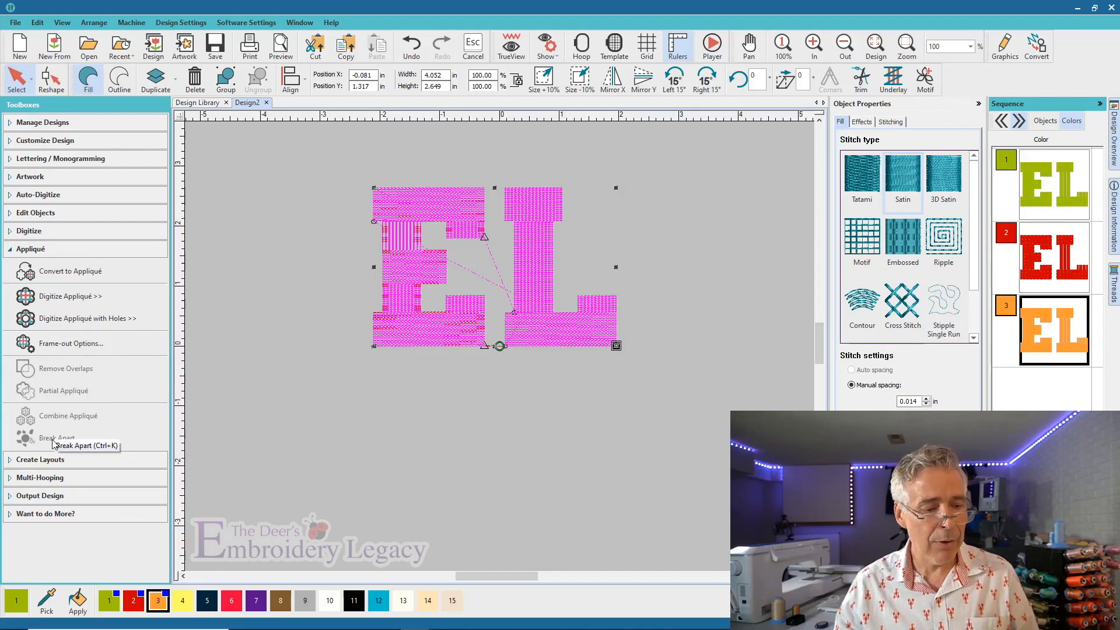
{"action": "left_click", "coordinate": [74, 278]}
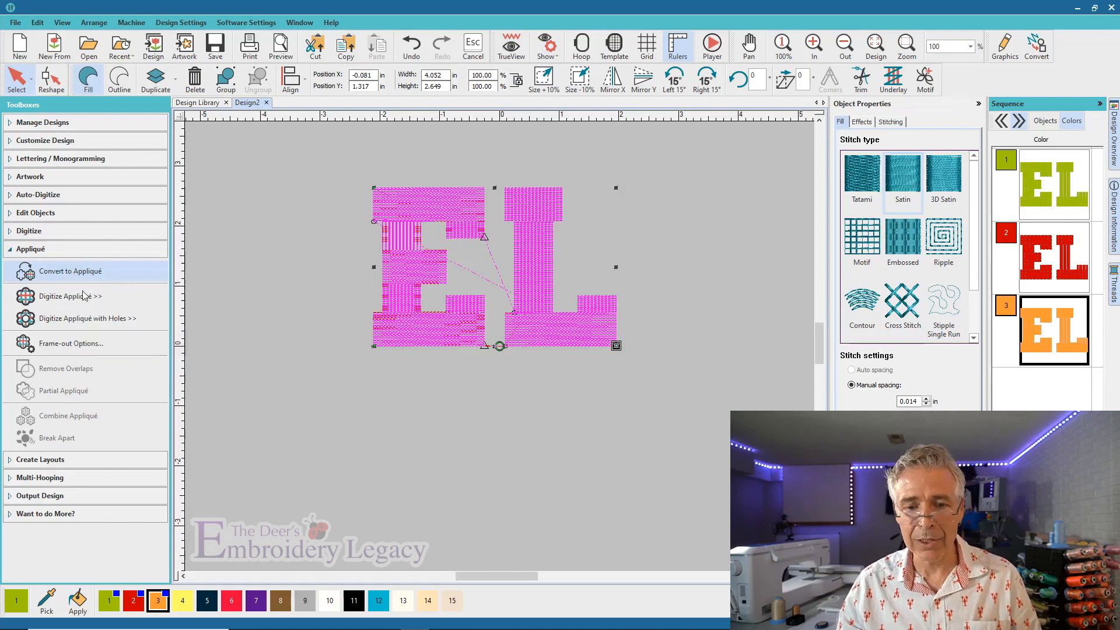
{"action": "left_click", "coordinate": [402, 498]}
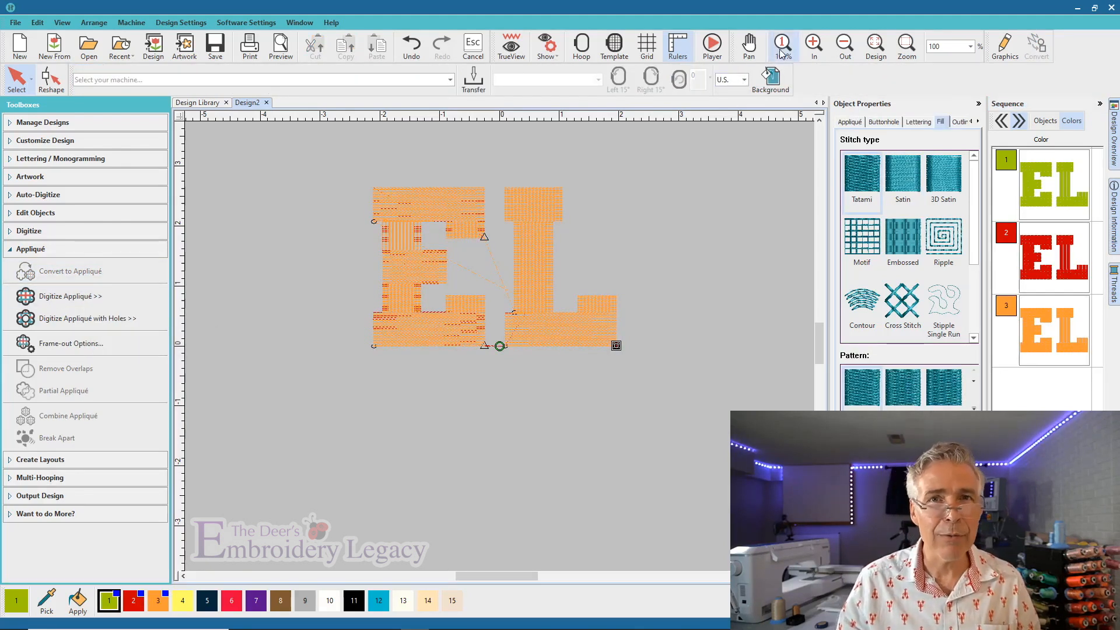
Switch the measurement units to Metric and convert all orange letter pieces to appliqué
{"action": "left_click", "coordinate": [743, 80]}
{"action": "left_click", "coordinate": [738, 93]}
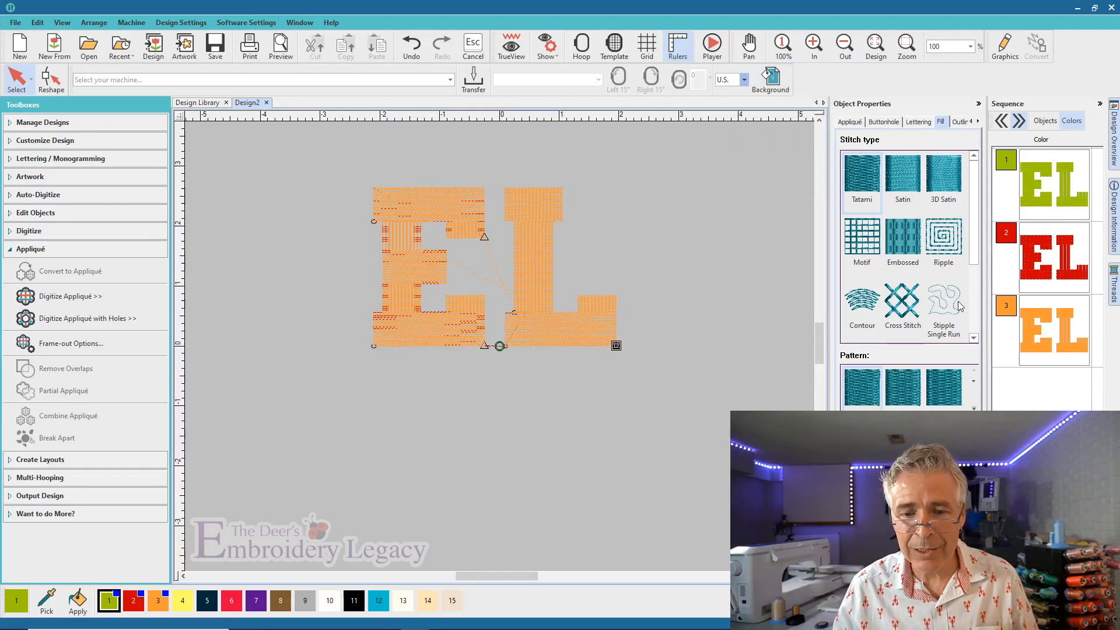
{"action": "left_click", "coordinate": [1064, 339]}
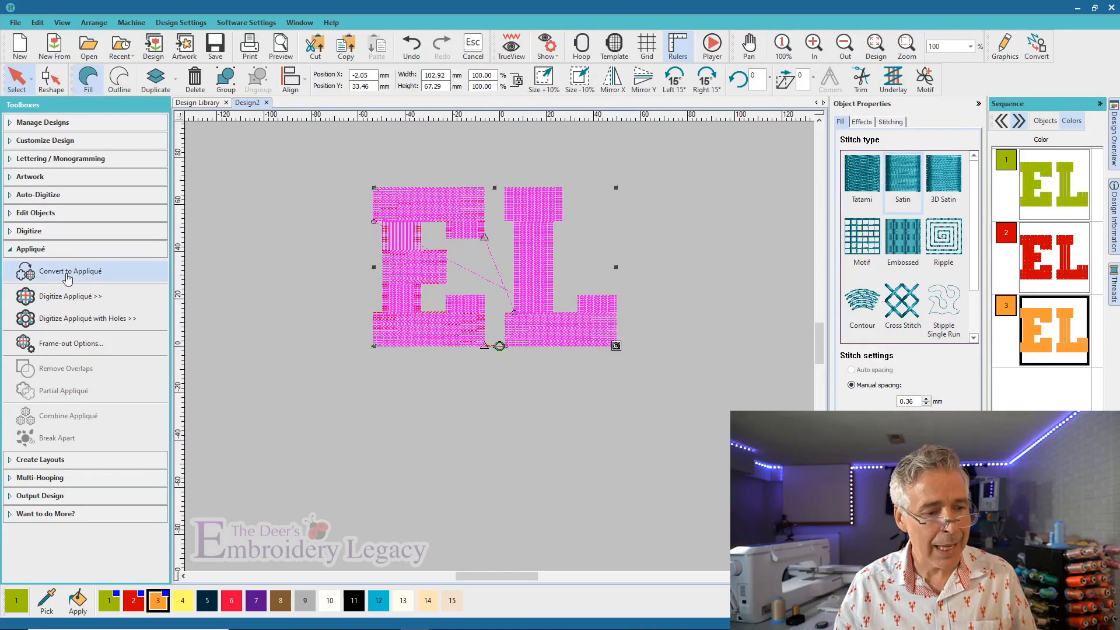
{"action": "left_click", "coordinate": [71, 272]}
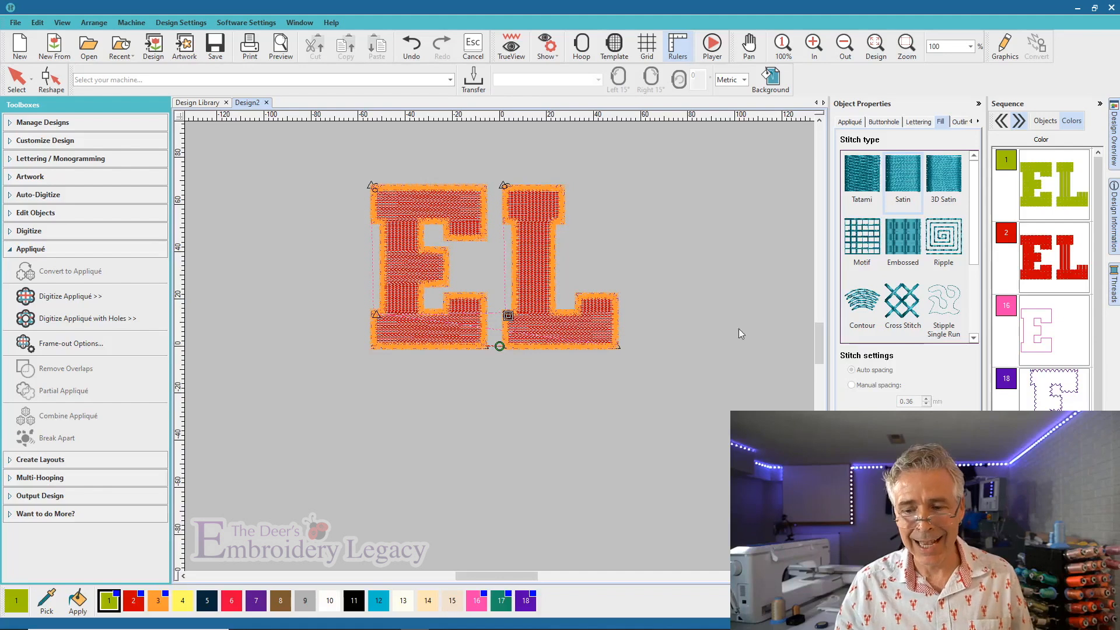
Select both the E and L appliqué objects and set their style to Trim-in-place: placement & cutting lines
{"action": "left_click", "coordinate": [1044, 121]}
{"action": "left_click", "coordinate": [1028, 334]}
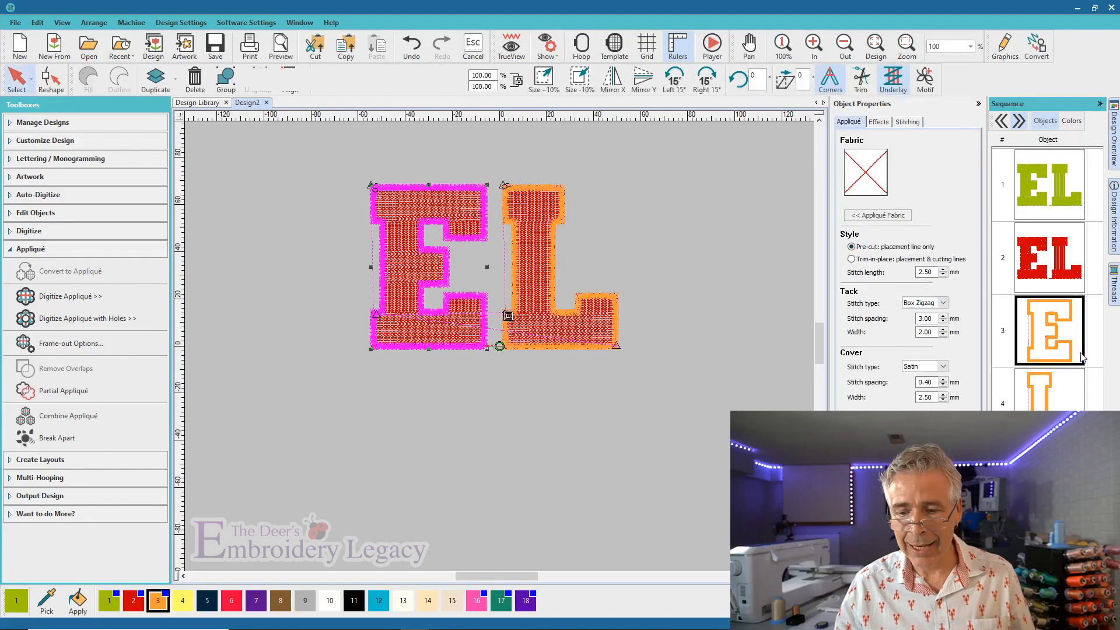
{"action": "left_click", "coordinate": [1061, 403], "text": "ctrl"}
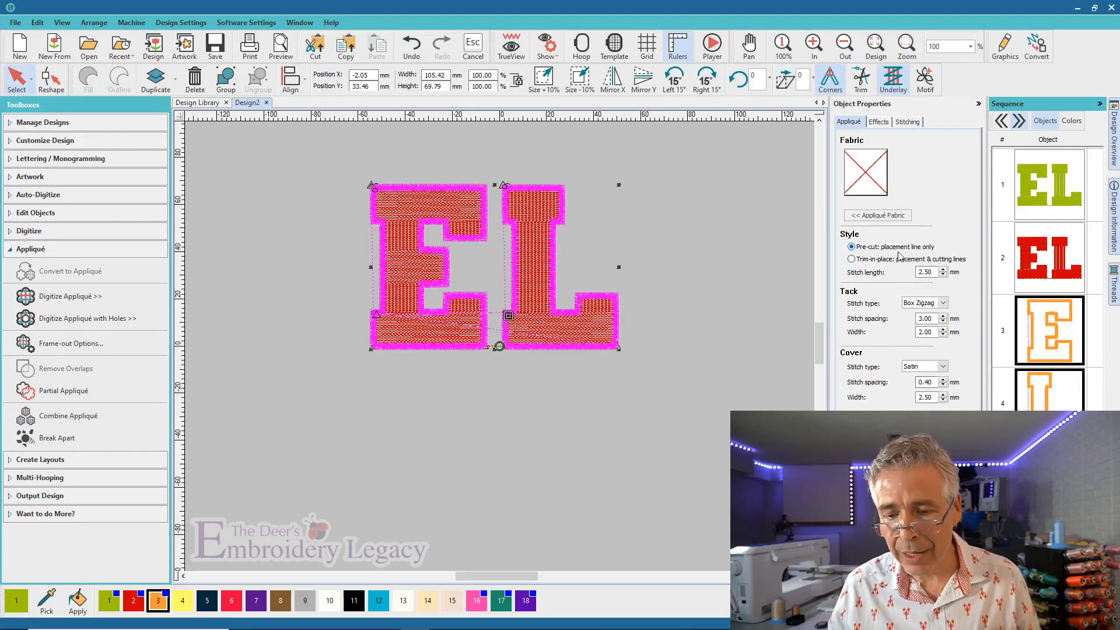
{"action": "left_click", "coordinate": [852, 260]}
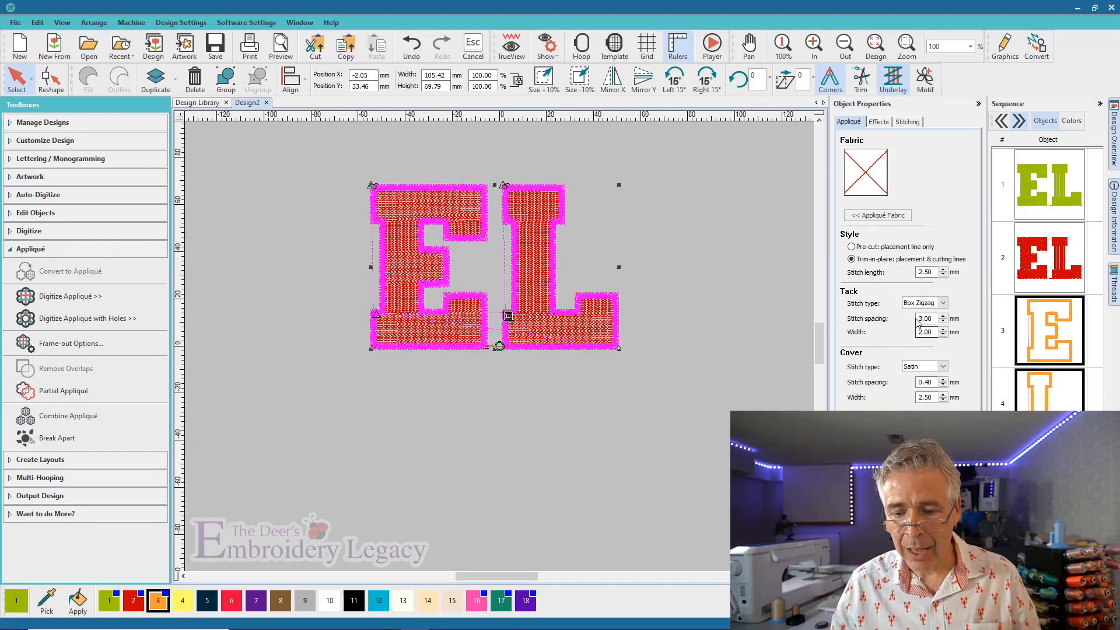
Set the tack stitch type of both appliqué letters to Single Run
{"action": "left_click", "coordinate": [932, 305]}
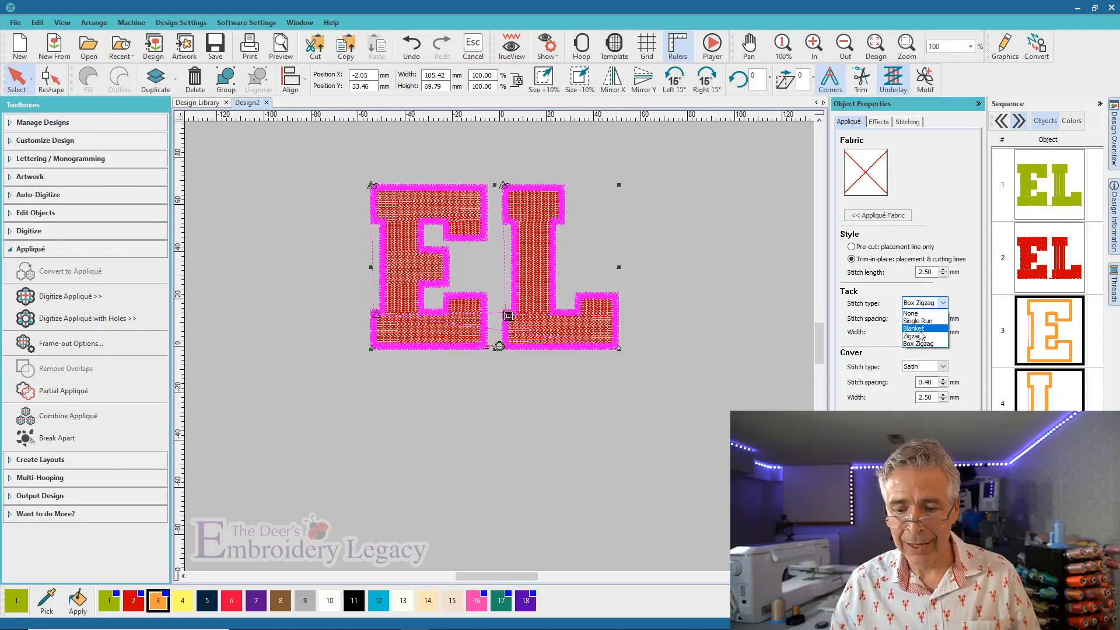
{"action": "left_click", "coordinate": [862, 334]}
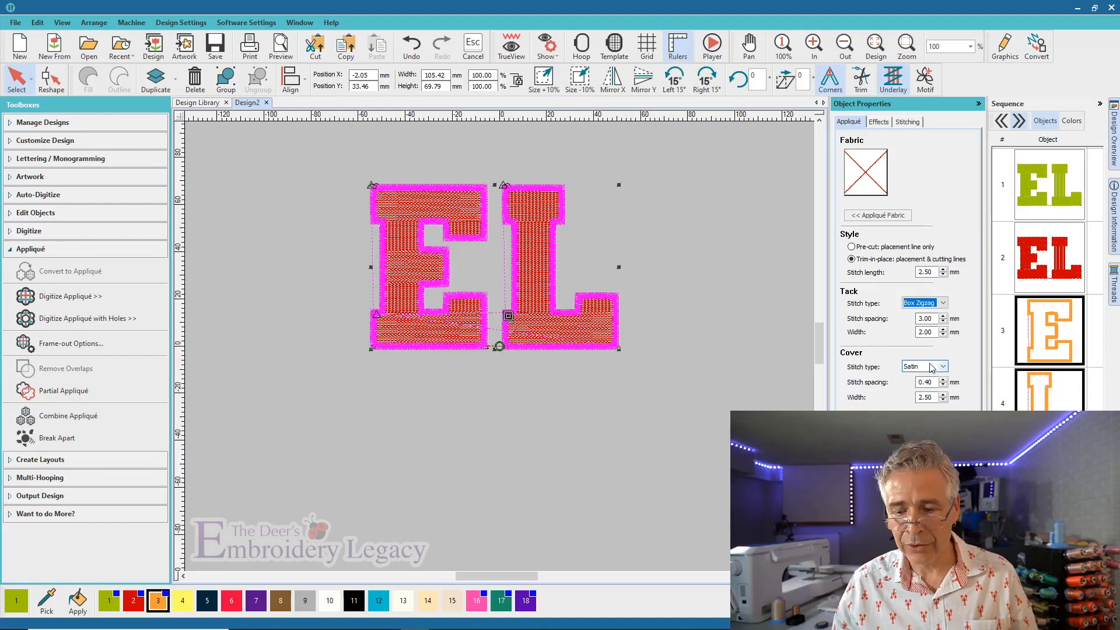
{"action": "left_click", "coordinate": [944, 303]}
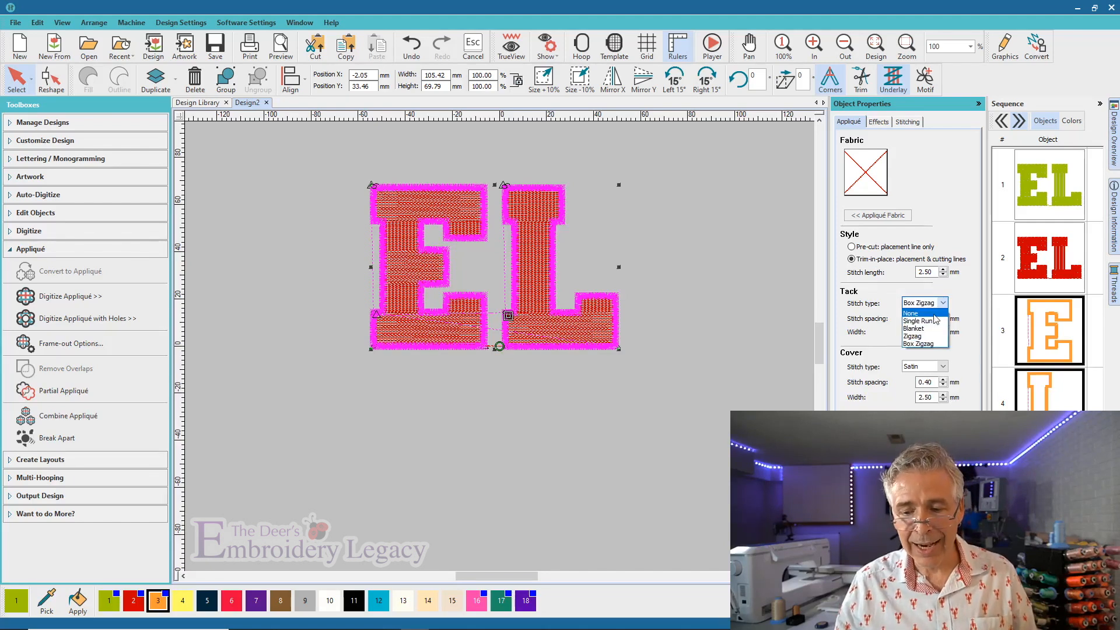
{"action": "left_click", "coordinate": [918, 322]}
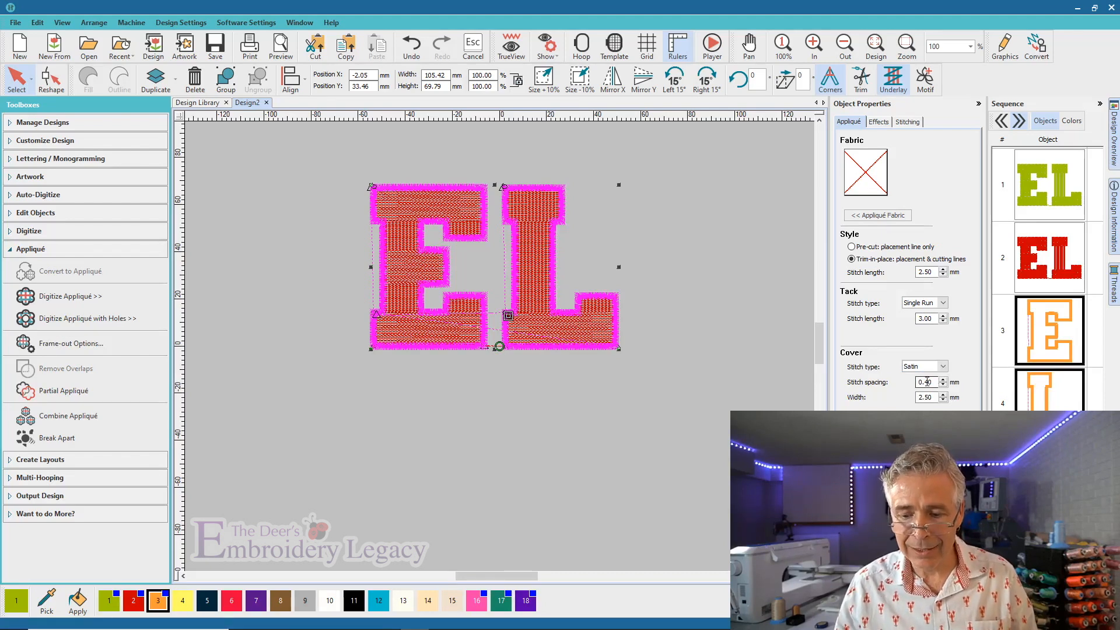
Set the satin cover of both appliqué letters to 0.20 mm stitch spacing and 4.00 mm width
{"action": "left_click_drag", "start_coordinate": [926, 382], "coordinate": [943, 389]}
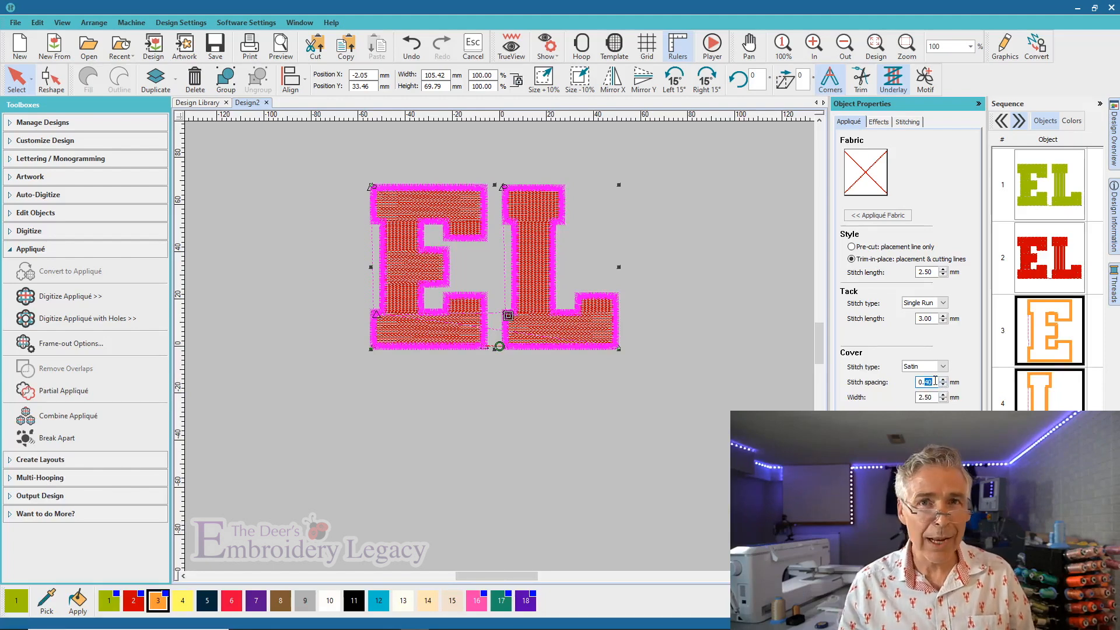
{"action": "type", "text": "2"}
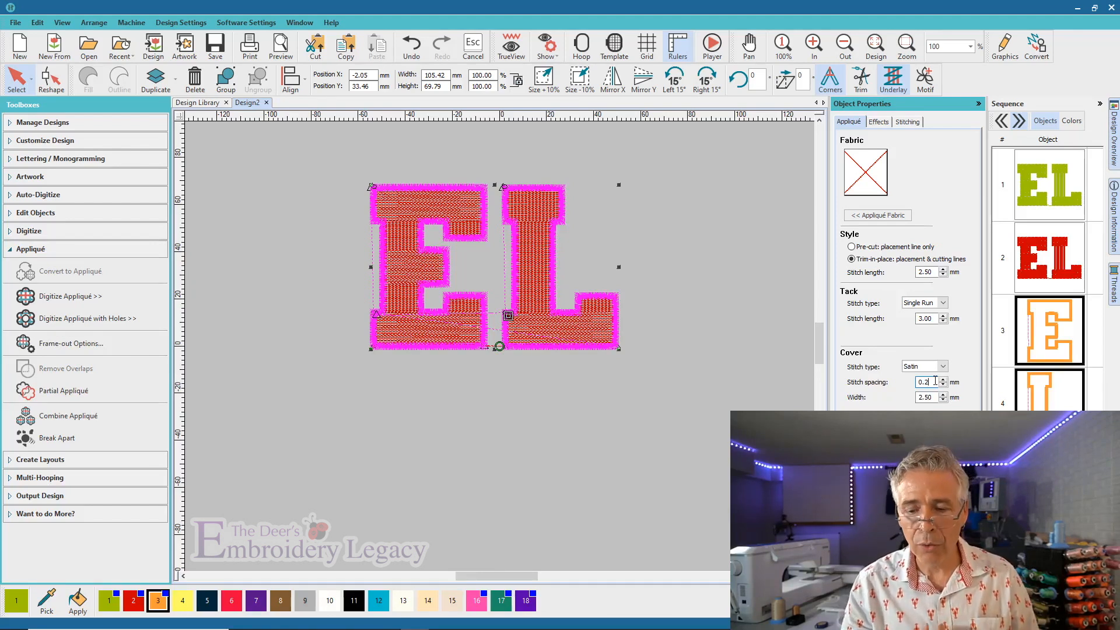
{"action": "left_click", "coordinate": [934, 397]}
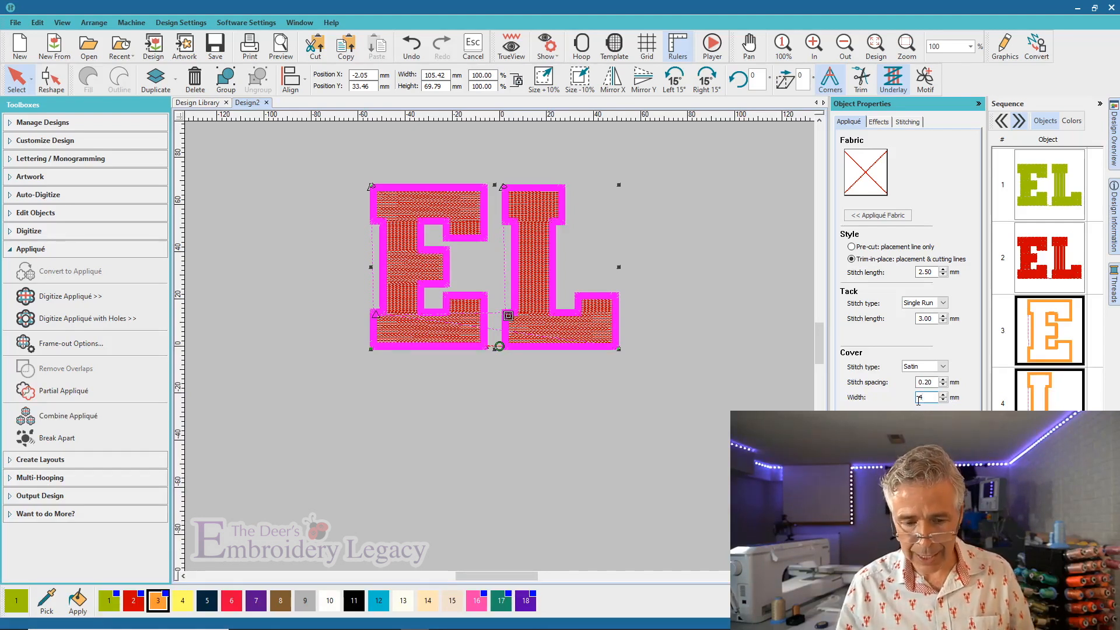
{"action": "key", "text": "Return"}
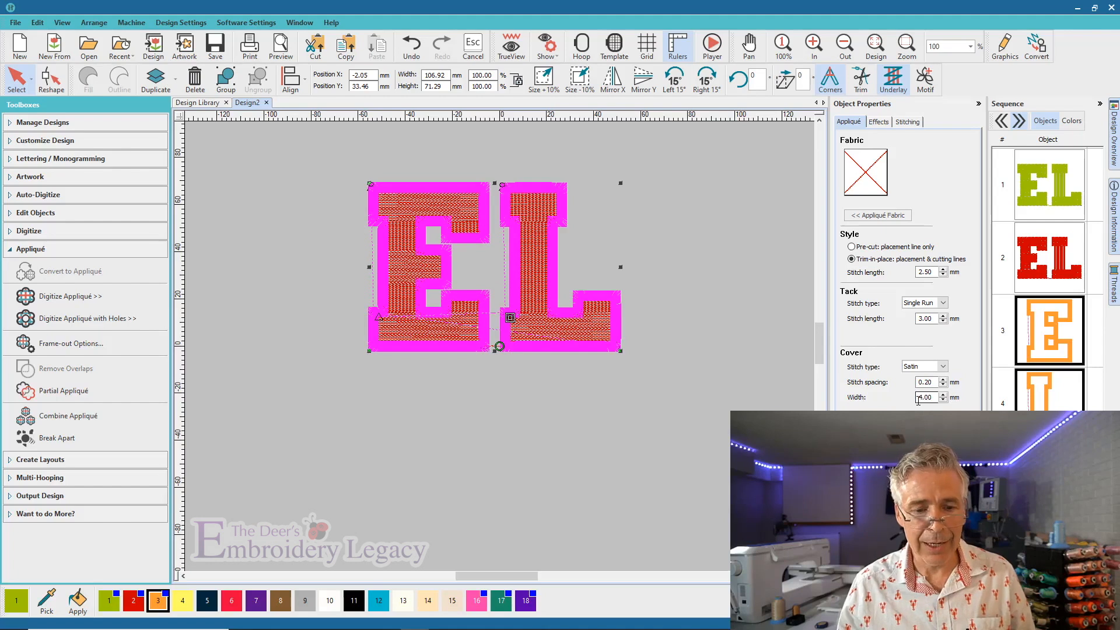
{"action": "left_click", "coordinate": [943, 304]}
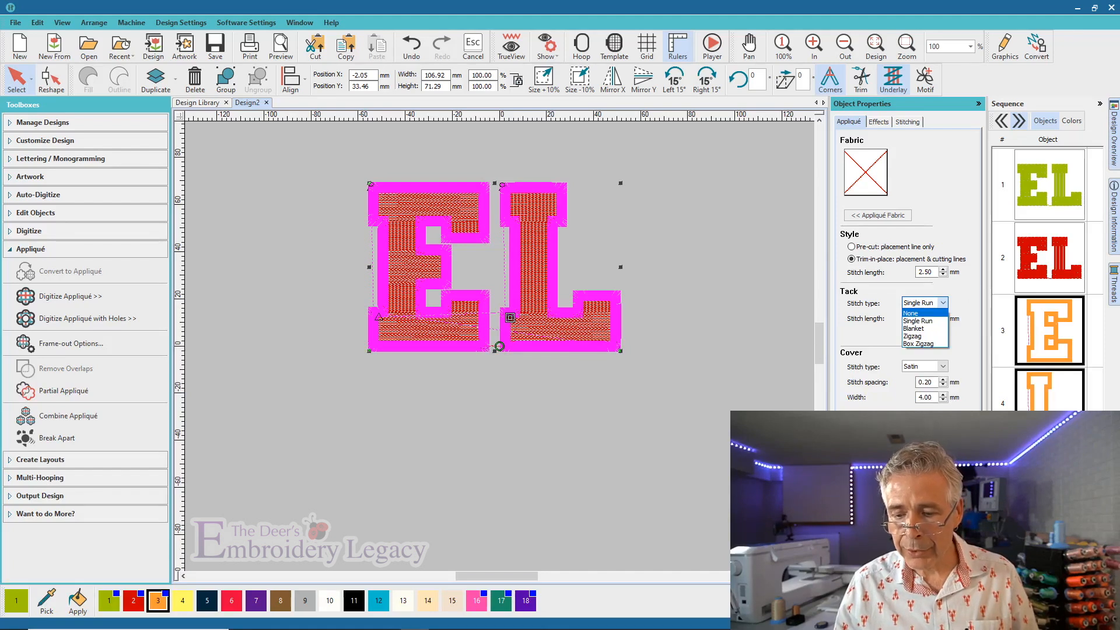
{"action": "key", "text": "Escape"}
{"action": "key", "text": "Escape"}
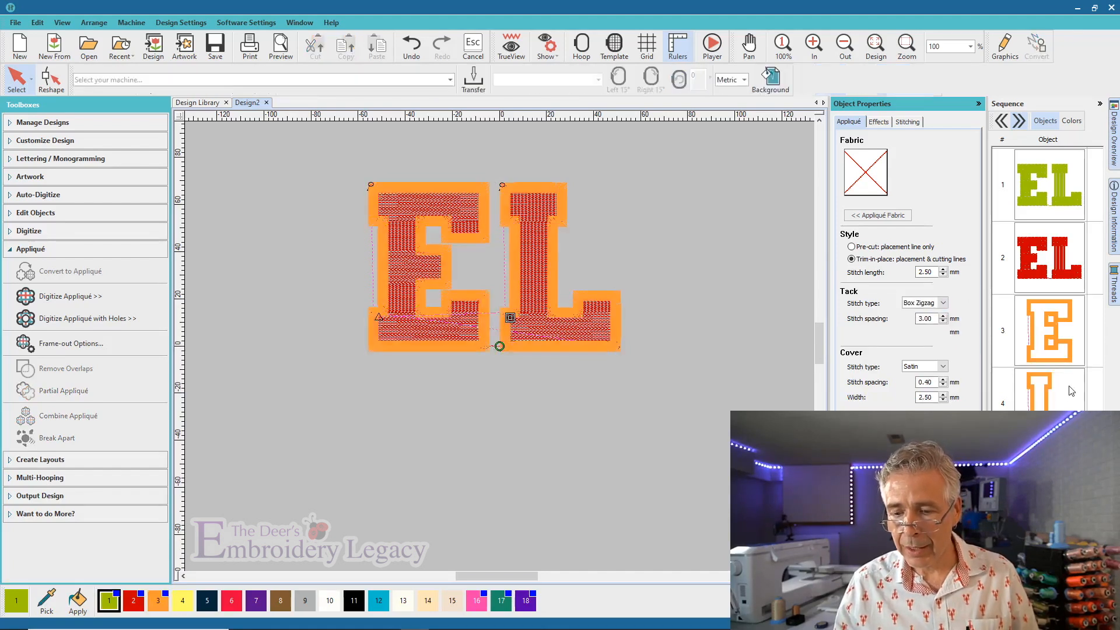
Break the red EL lettering apart into separate E and L letters
{"action": "left_click", "coordinate": [1050, 333]}
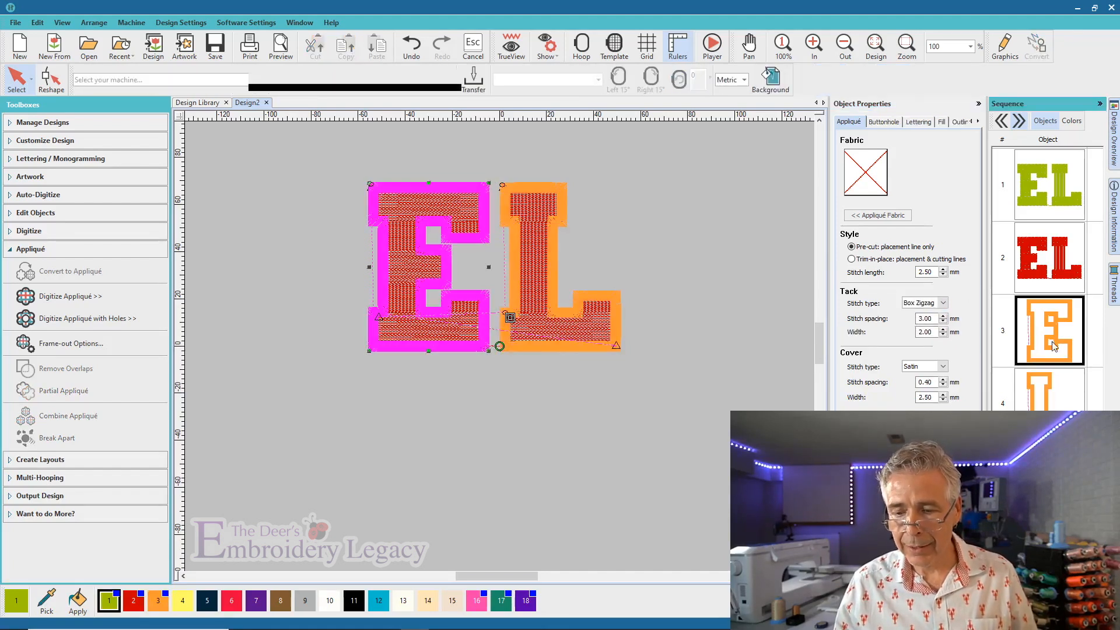
{"action": "left_click", "coordinate": [1056, 408], "text": "ctrl"}
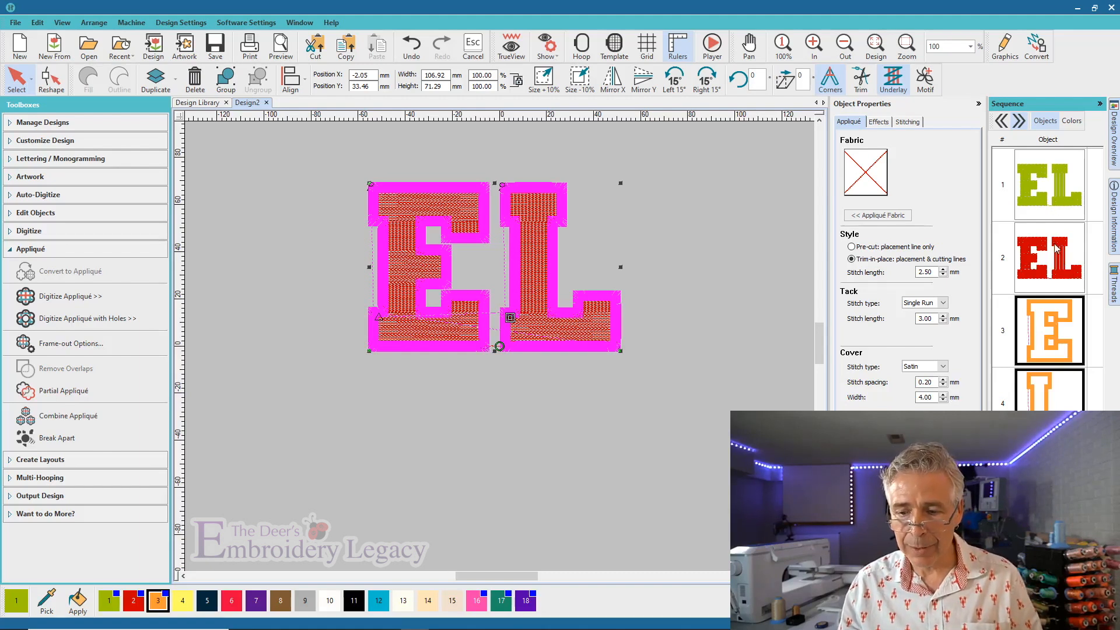
{"action": "left_click", "coordinate": [1064, 270]}
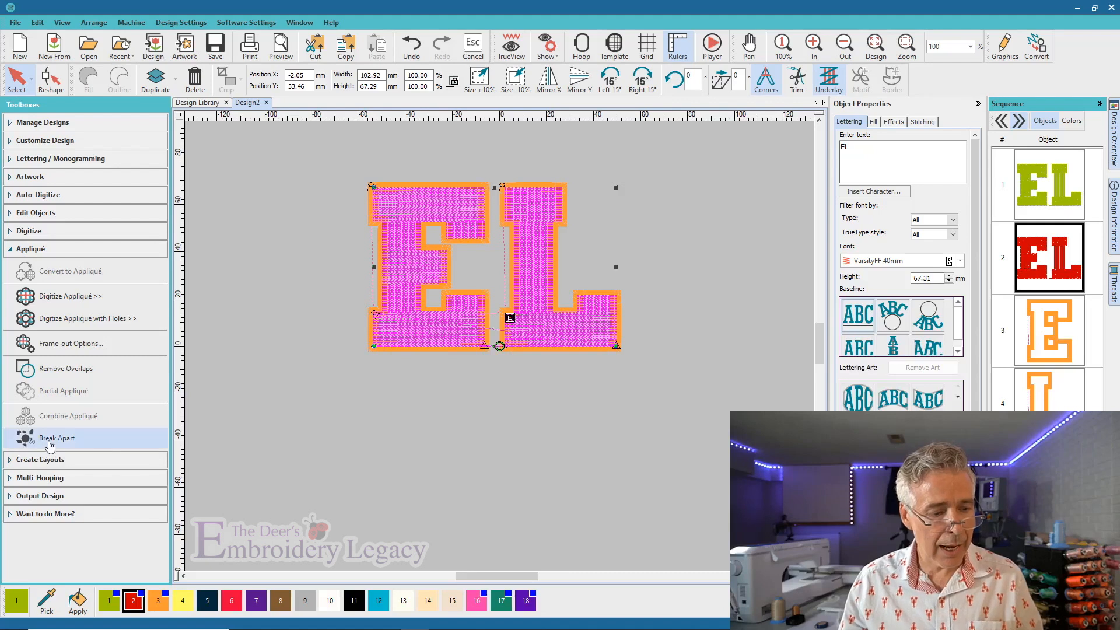
{"action": "left_click", "coordinate": [52, 439]}
Select the separated red E and L letters together and break them apart again into plain fill objects
{"action": "left_click", "coordinate": [1057, 287]}
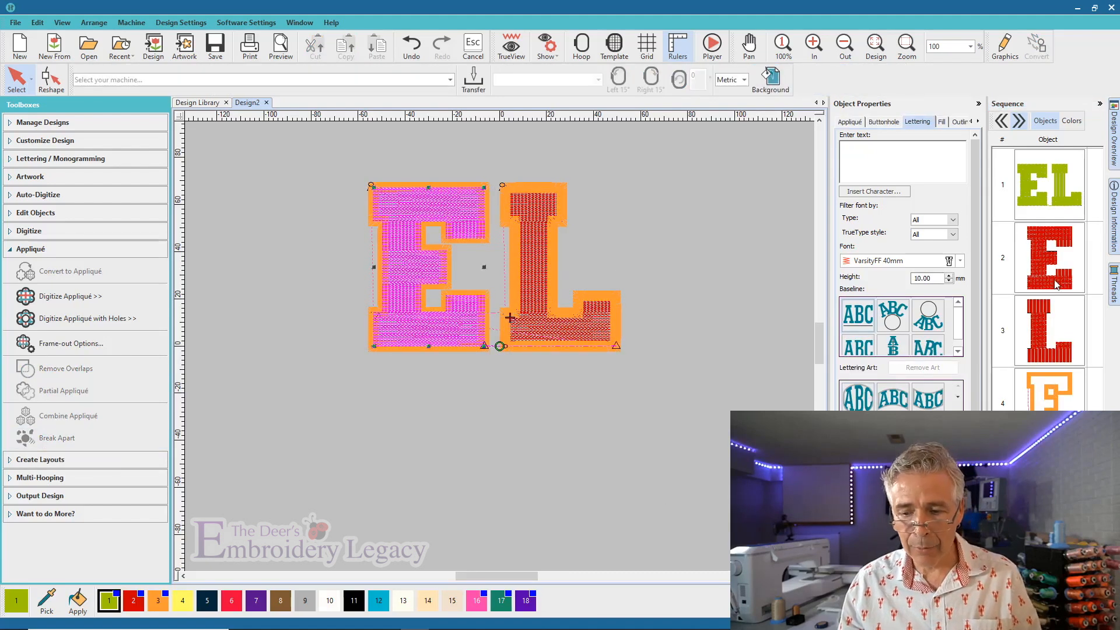
{"action": "left_click", "coordinate": [1054, 341], "text": "ctrl"}
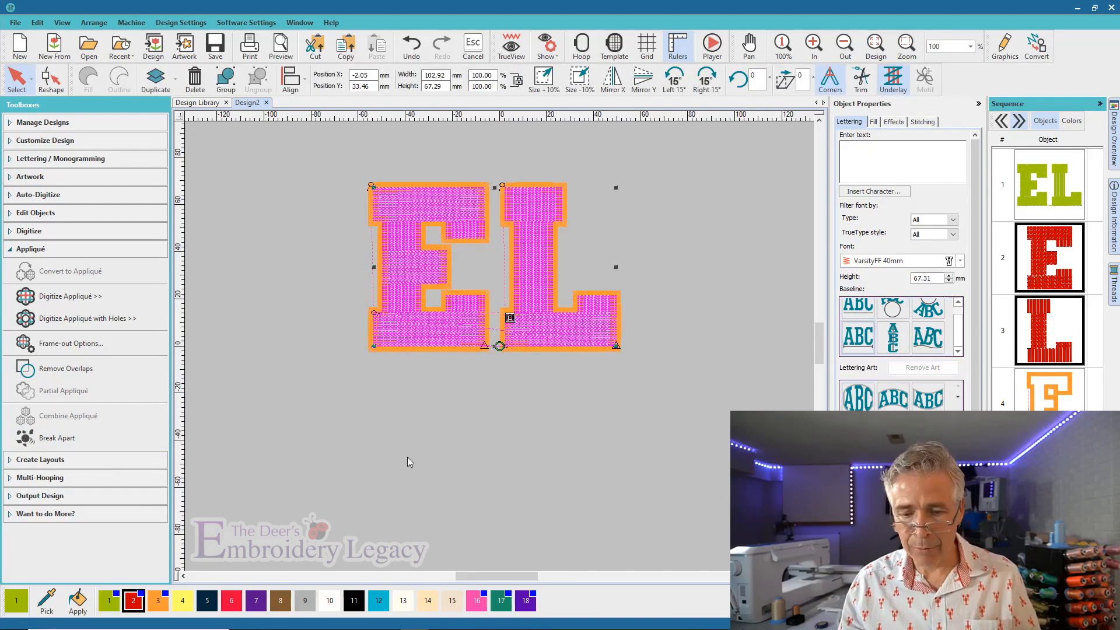
{"action": "left_click", "coordinate": [46, 444]}
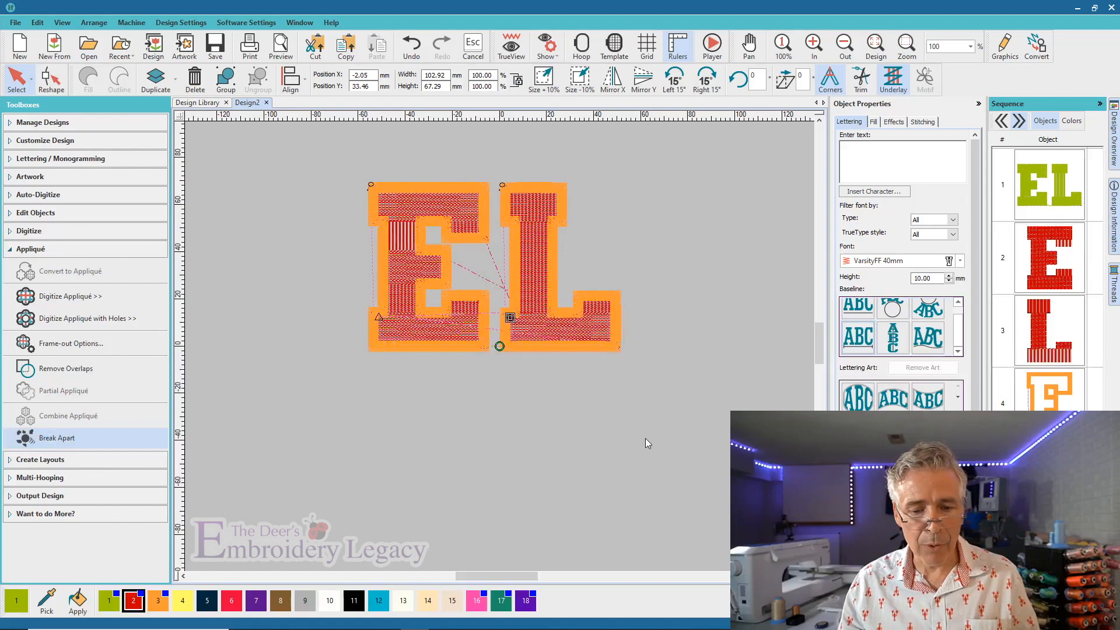
Undo the last change made to the selected red E and L fills
{"action": "left_click", "coordinate": [1056, 286]}
{"action": "left_click", "coordinate": [1054, 324], "text": "ctrl"}
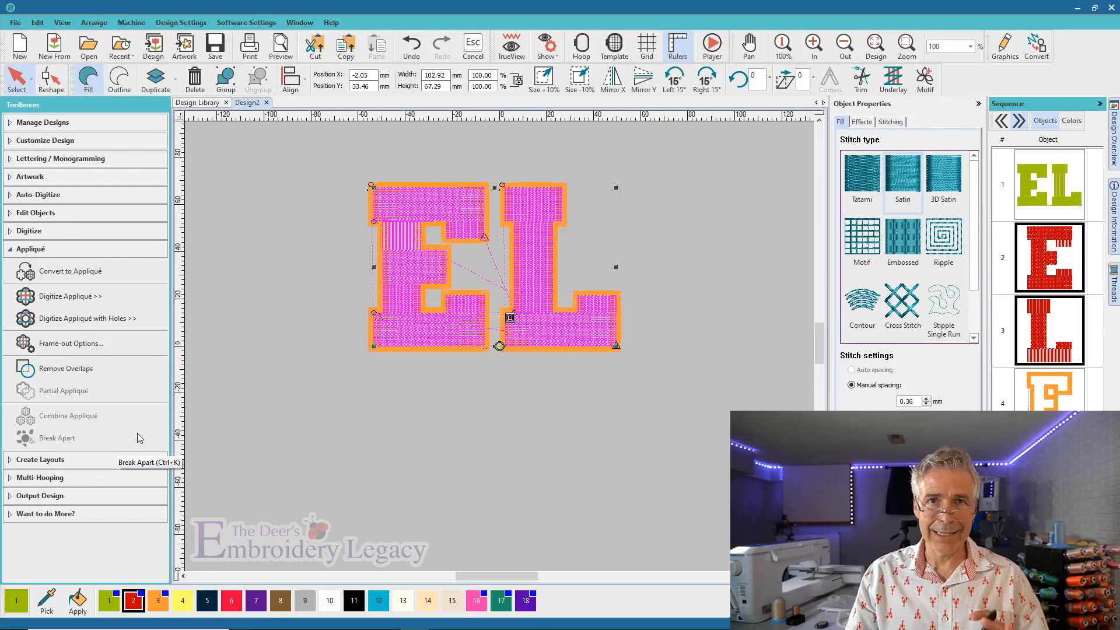
{"action": "key", "text": "ctrl+z"}
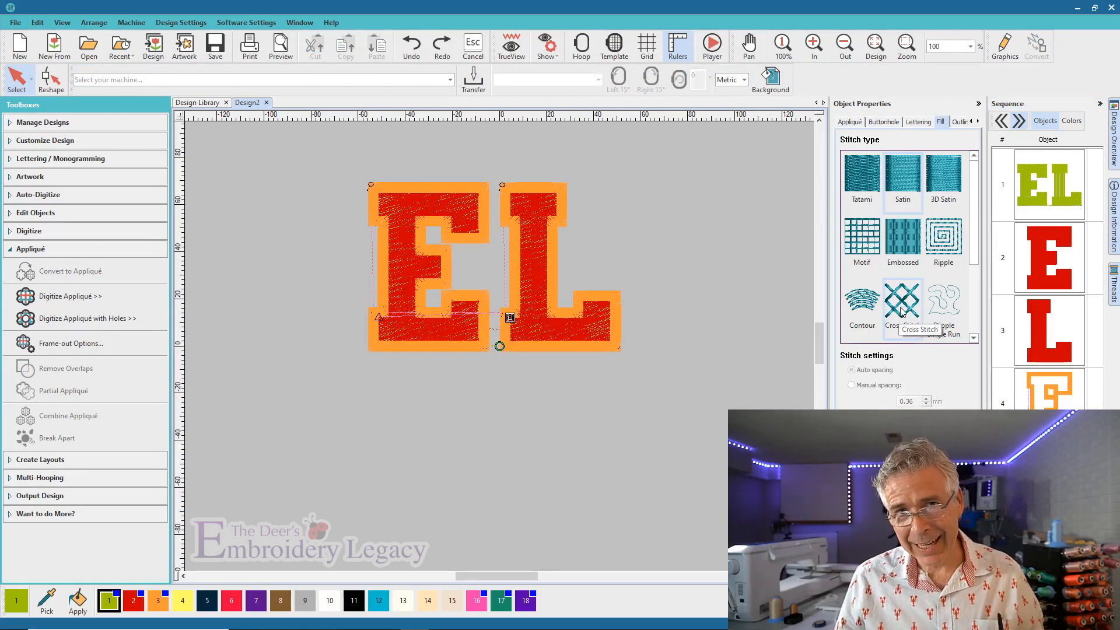
Select both the red E and L and change their fill stitch type to Stipple Stemstitch
{"action": "left_click", "coordinate": [1062, 260]}
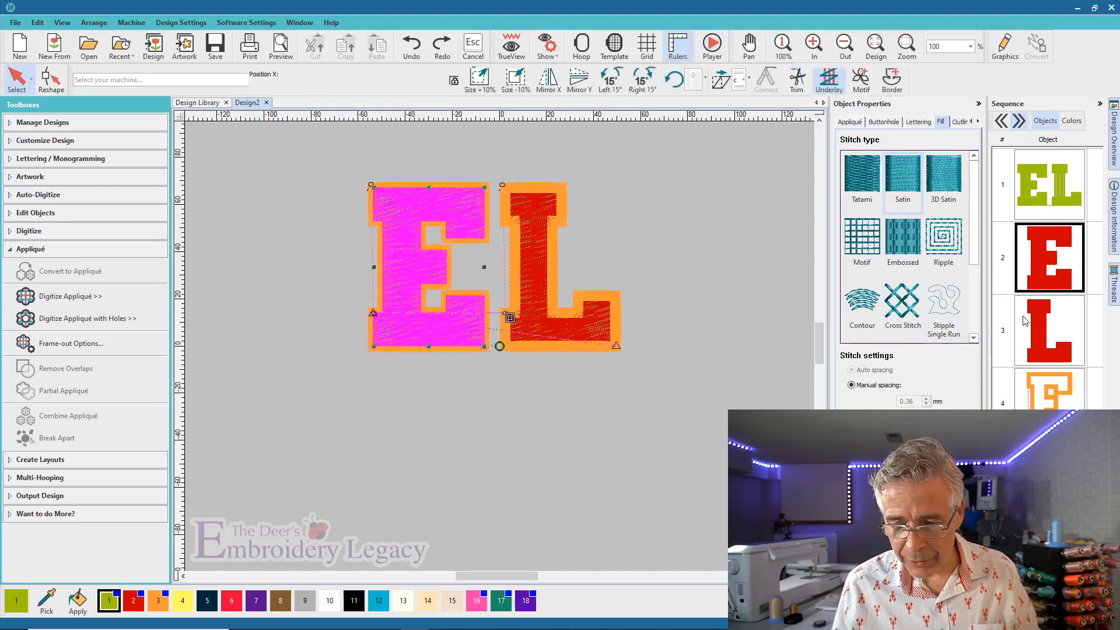
{"action": "left_click", "coordinate": [1058, 336], "text": "ctrl"}
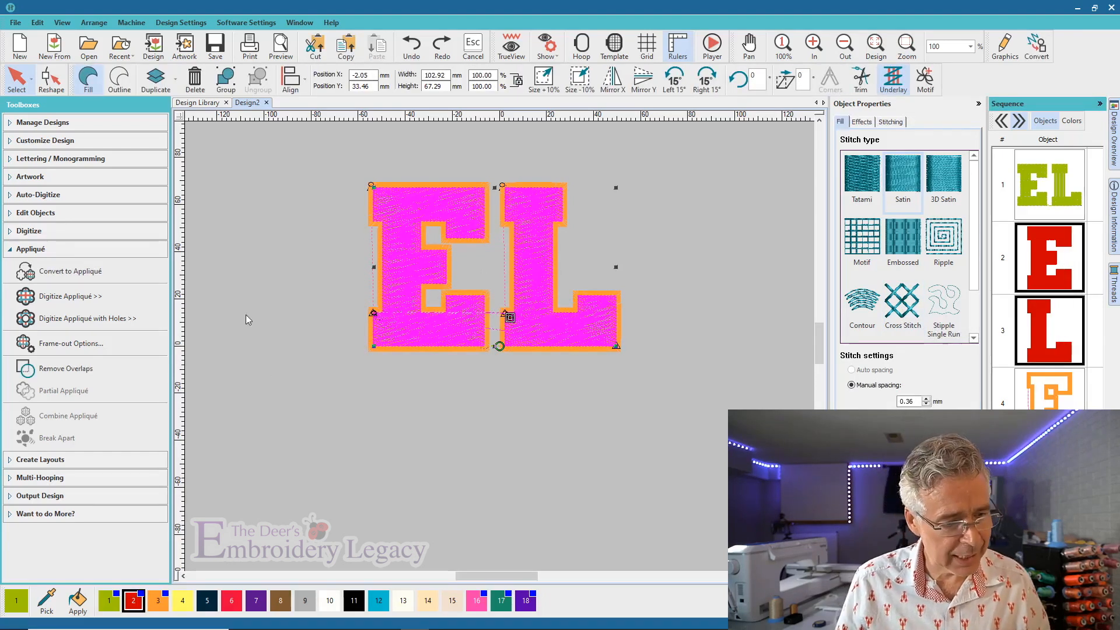
{"action": "left_click", "coordinate": [91, 82]}
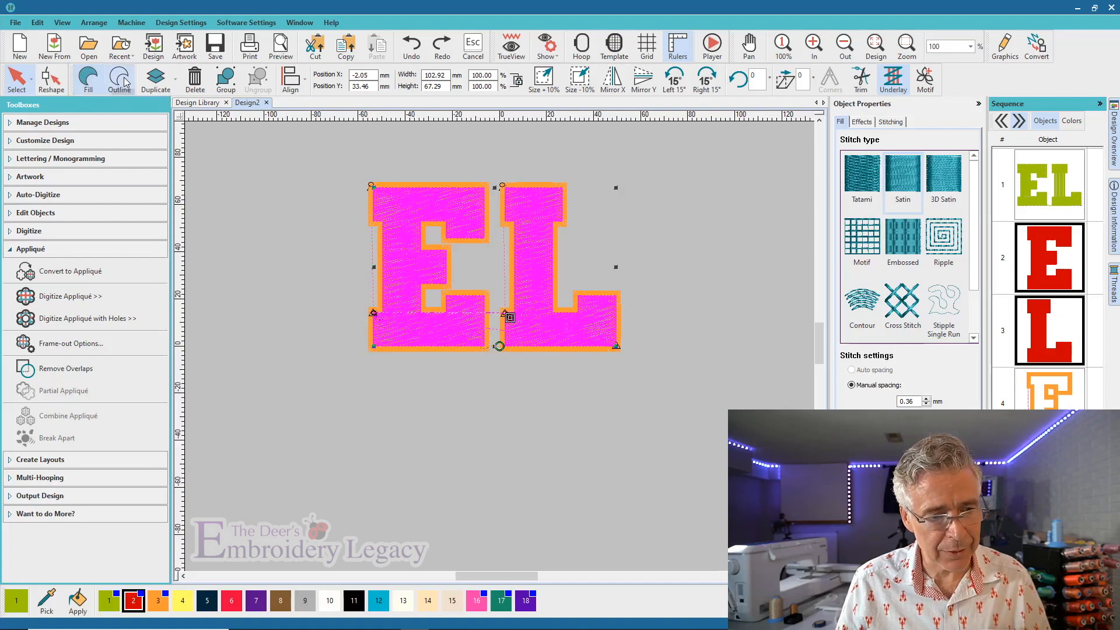
{"action": "left_click", "coordinate": [90, 82]}
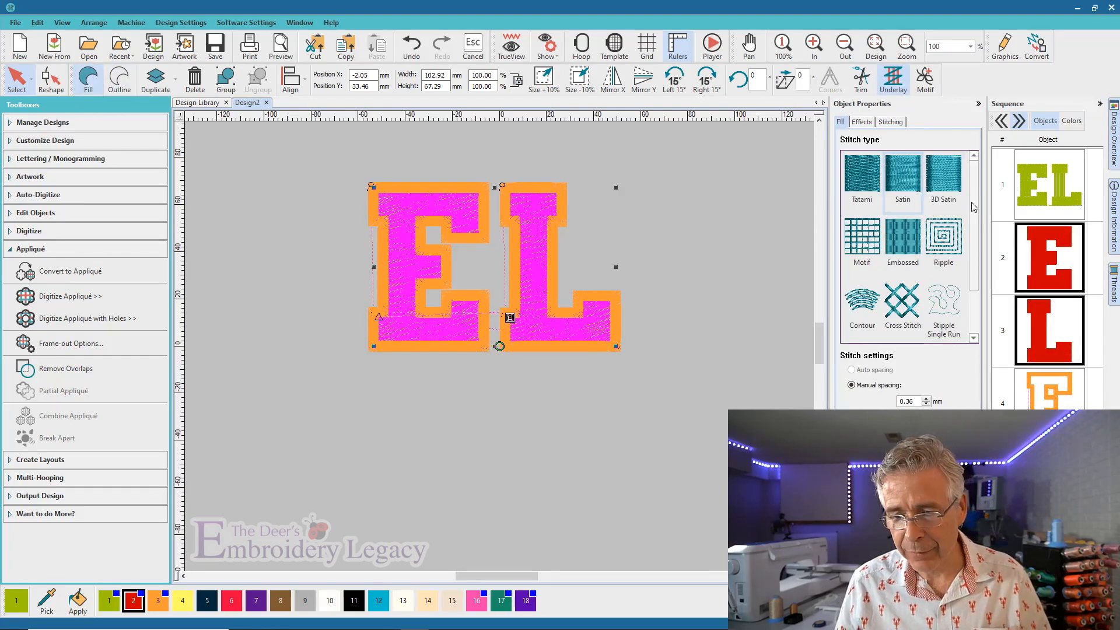
{"action": "scroll", "coordinate": [903, 280], "scroll_direction": "down", "scroll_amount": 1}
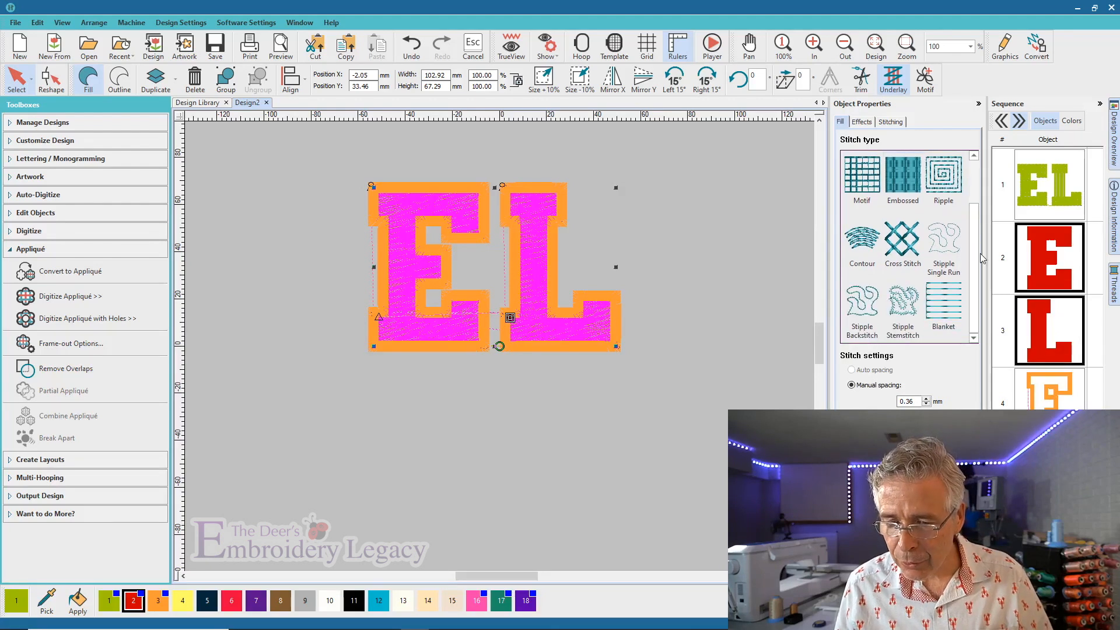
{"action": "left_click", "coordinate": [903, 320]}
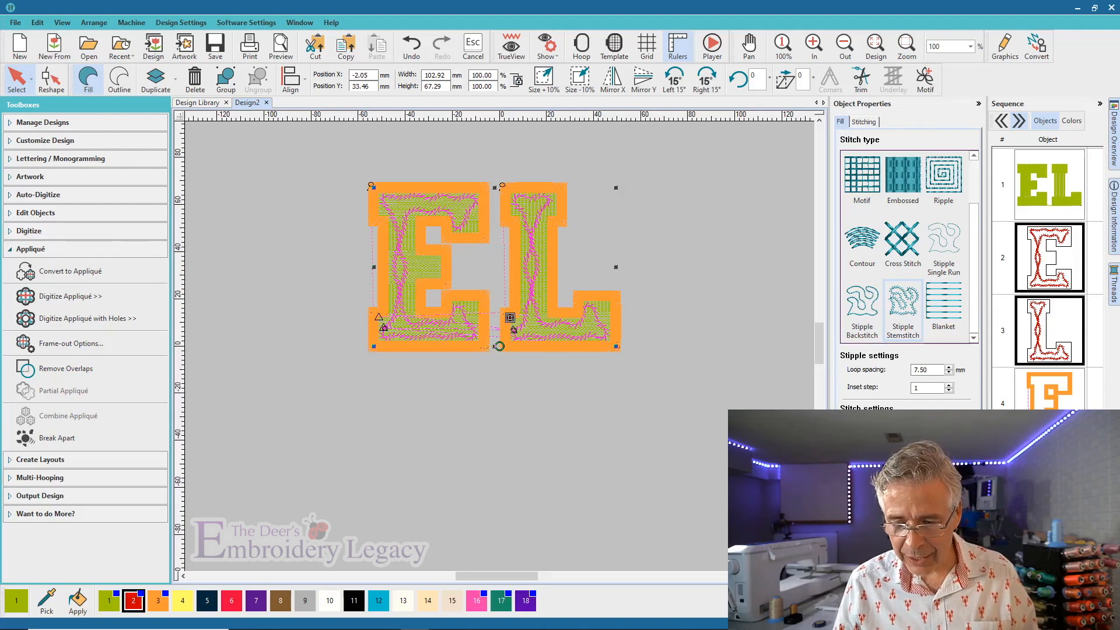
Adjust the stitch settings of the red stemstitch fills and set their loop spacing to 2.50 mm
{"action": "left_click", "coordinate": [928, 424]}
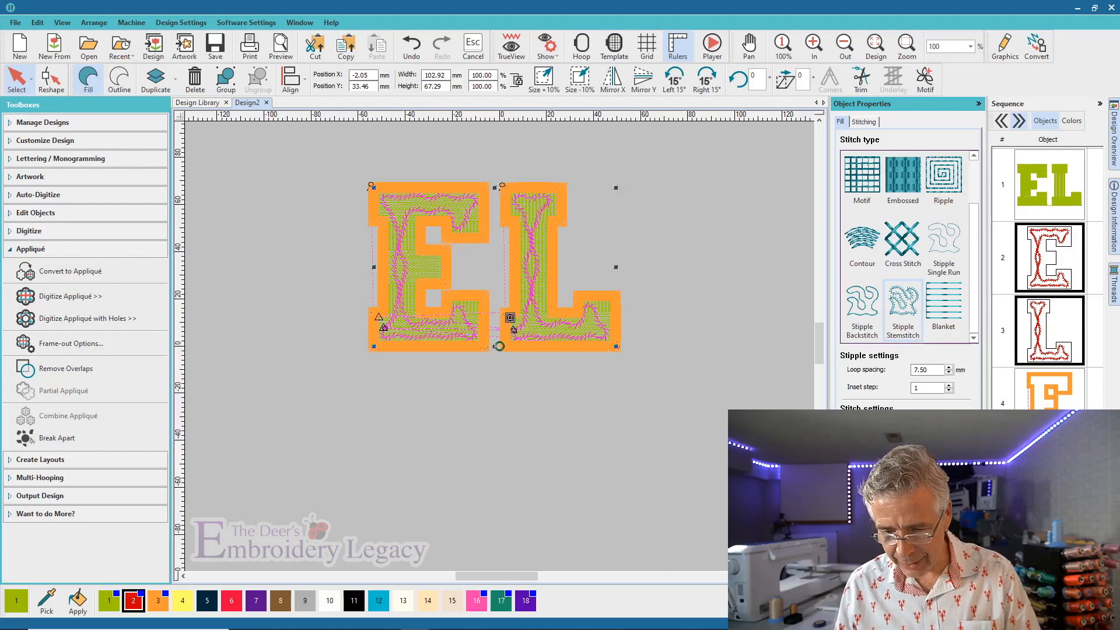
{"action": "key", "text": "Return"}
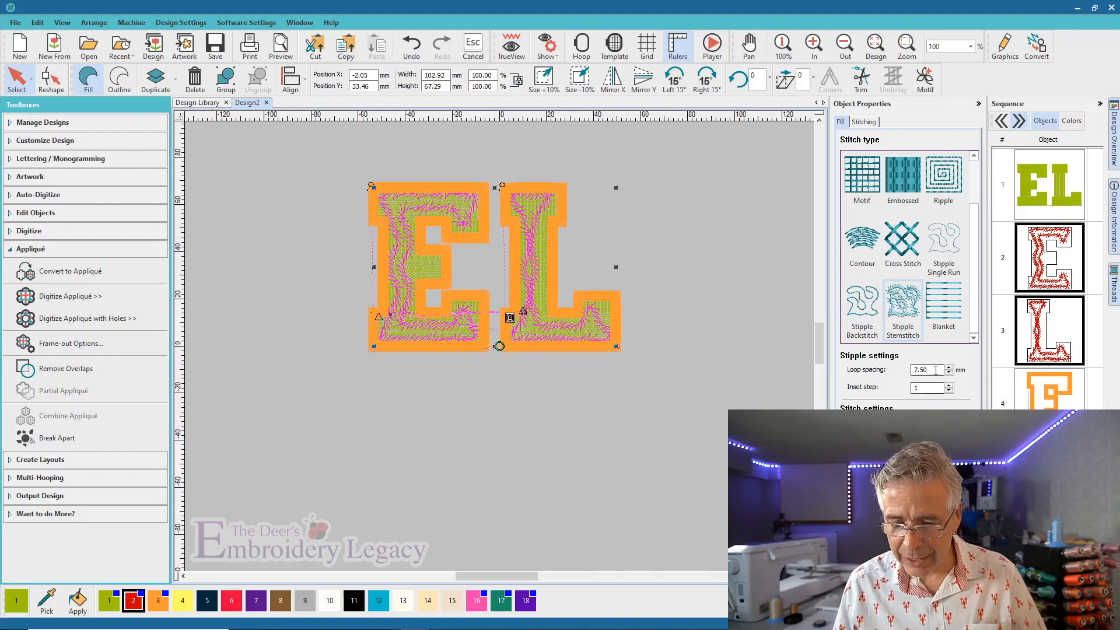
{"action": "left_click_drag", "start_coordinate": [927, 370], "coordinate": [911, 370]}
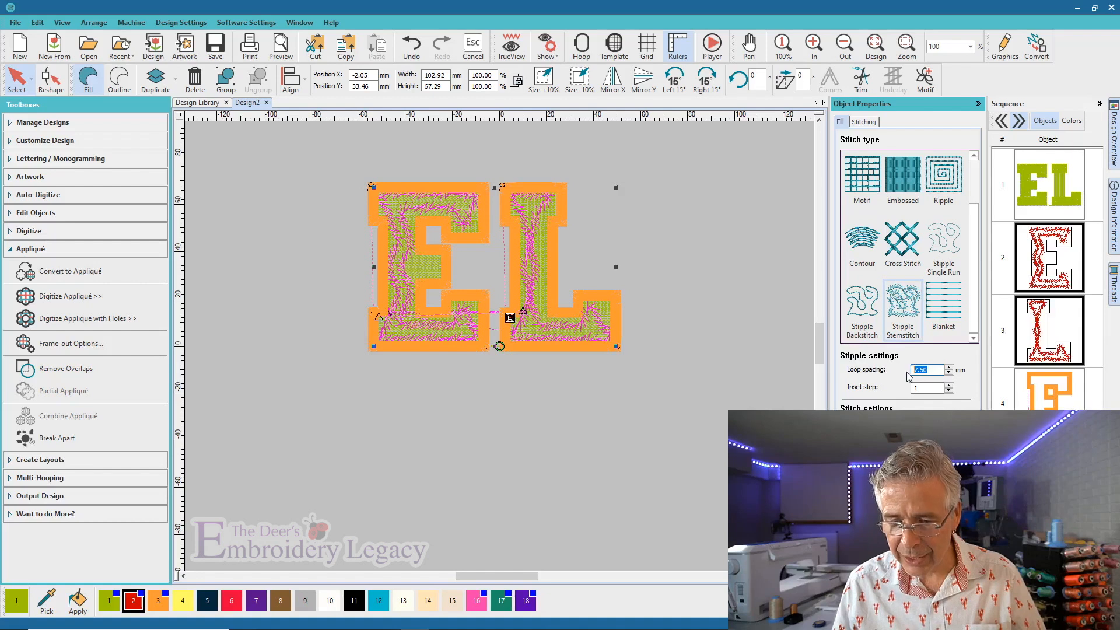
{"action": "type", "text": "2.5"}
{"action": "key", "text": "Return"}
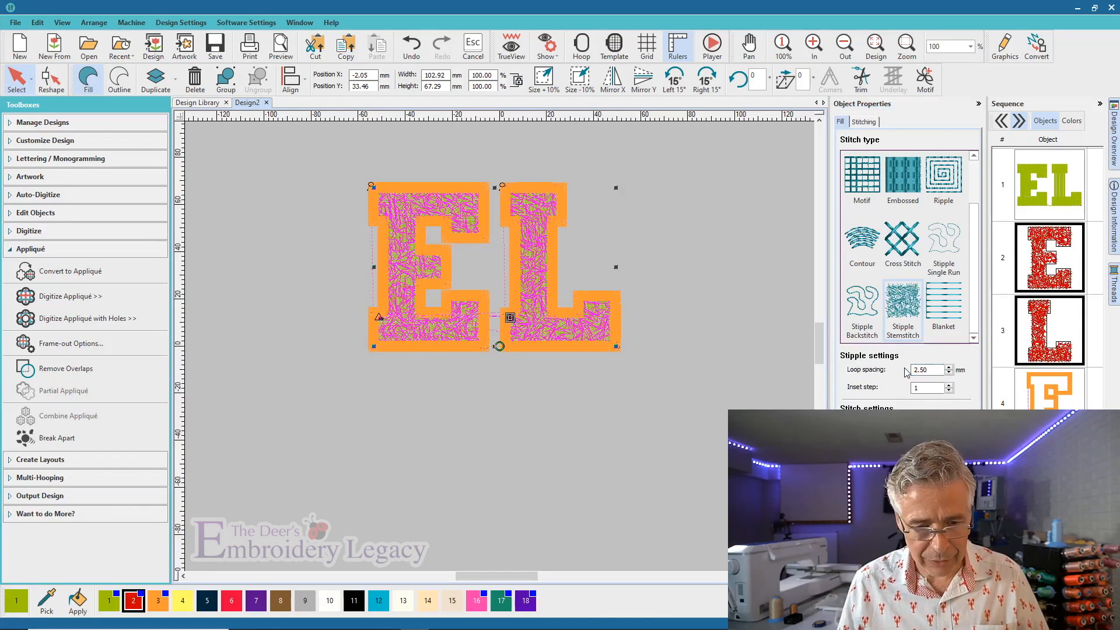
Move the red E and L behind the orange appliqués in the stitching order and preview the whole design in TrueView
{"action": "left_click", "coordinate": [1055, 263]}
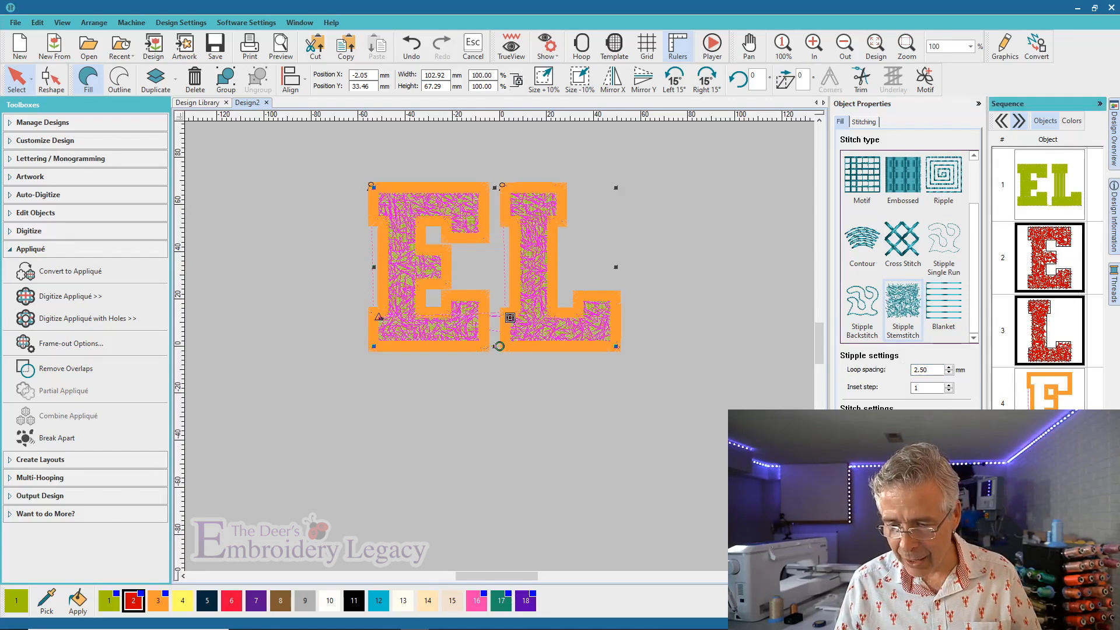
{"action": "left_click_drag", "start_coordinate": [1055, 264], "coordinate": [1055, 511]}
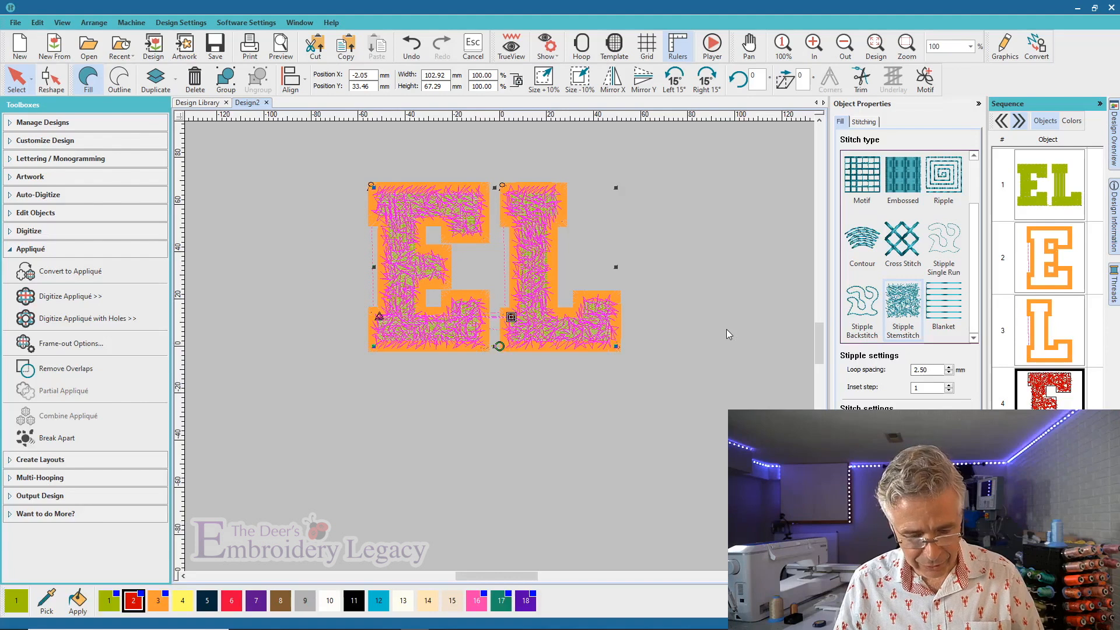
{"action": "key", "text": "t"}
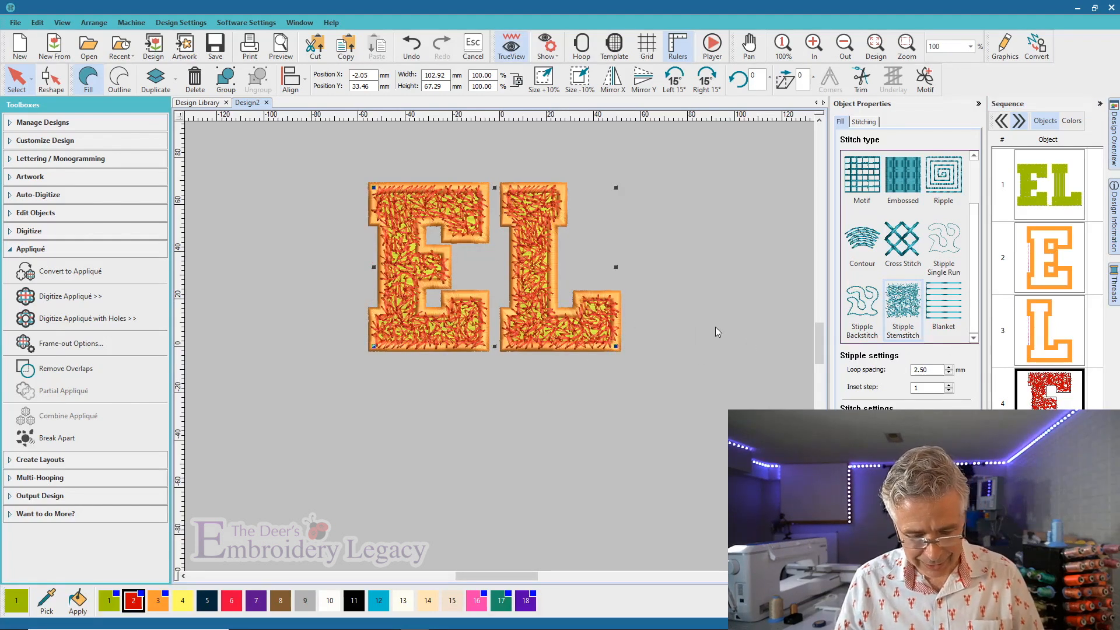
{"action": "key", "text": "0"}
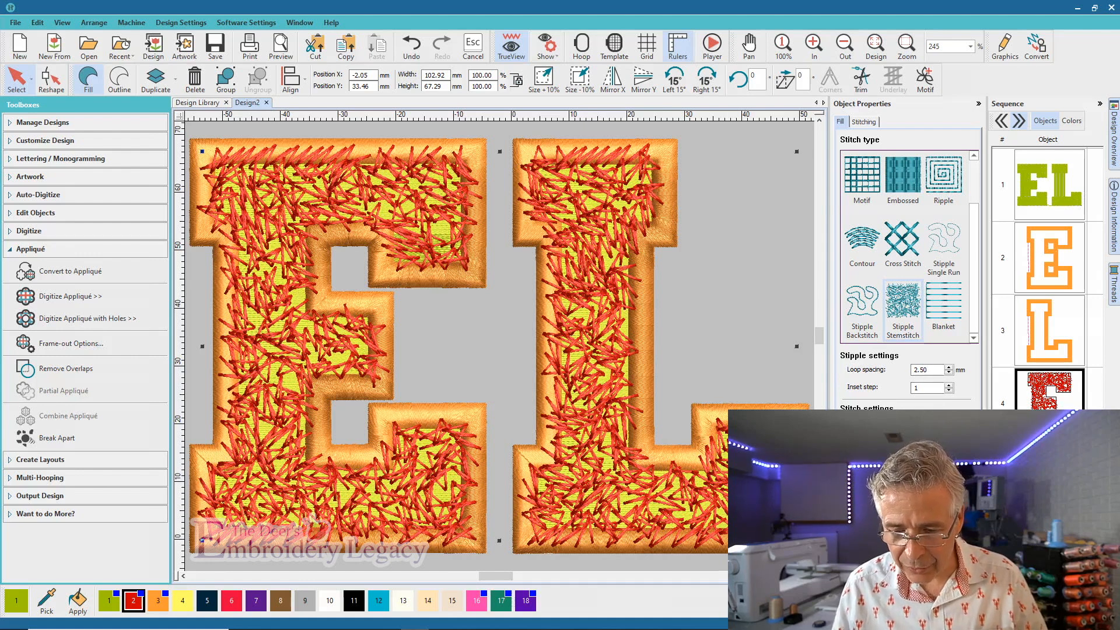
Readjust the stitch settings of the red stemstitch fills and set their loop spacing to 2.00 mm
{"action": "left_click", "coordinate": [929, 425]}
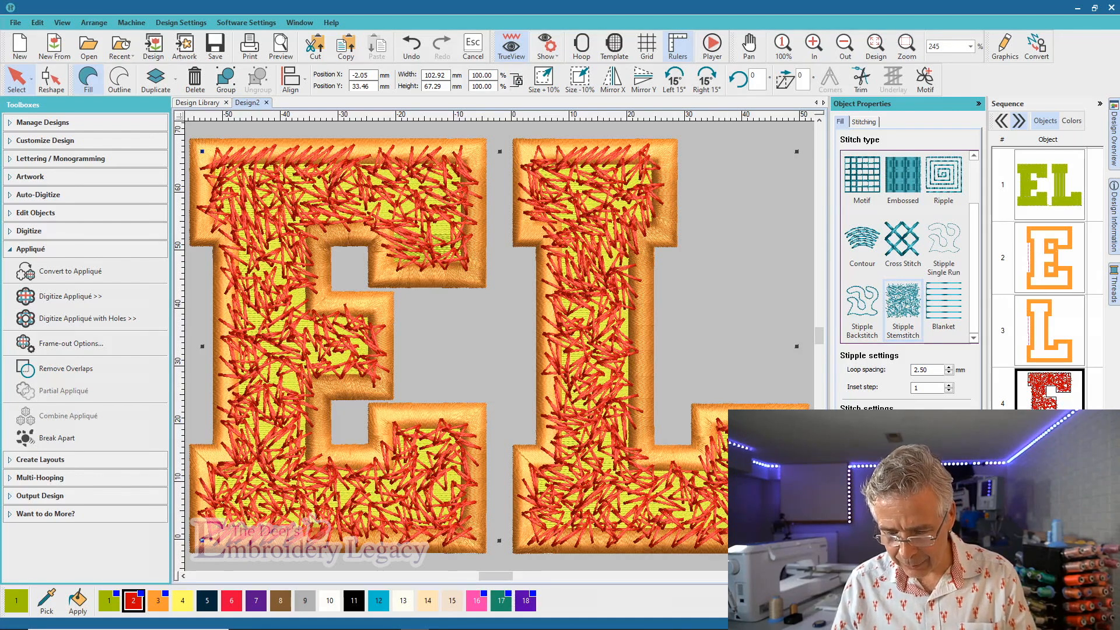
{"action": "key", "text": "Return"}
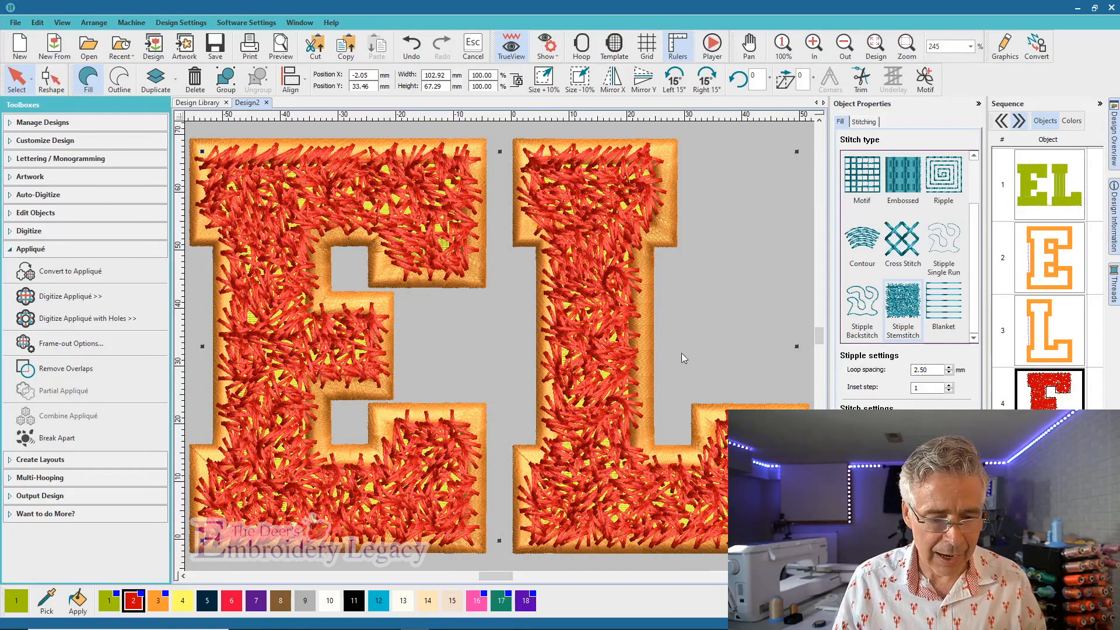
{"action": "left_click_drag", "start_coordinate": [920, 370], "coordinate": [936, 370]}
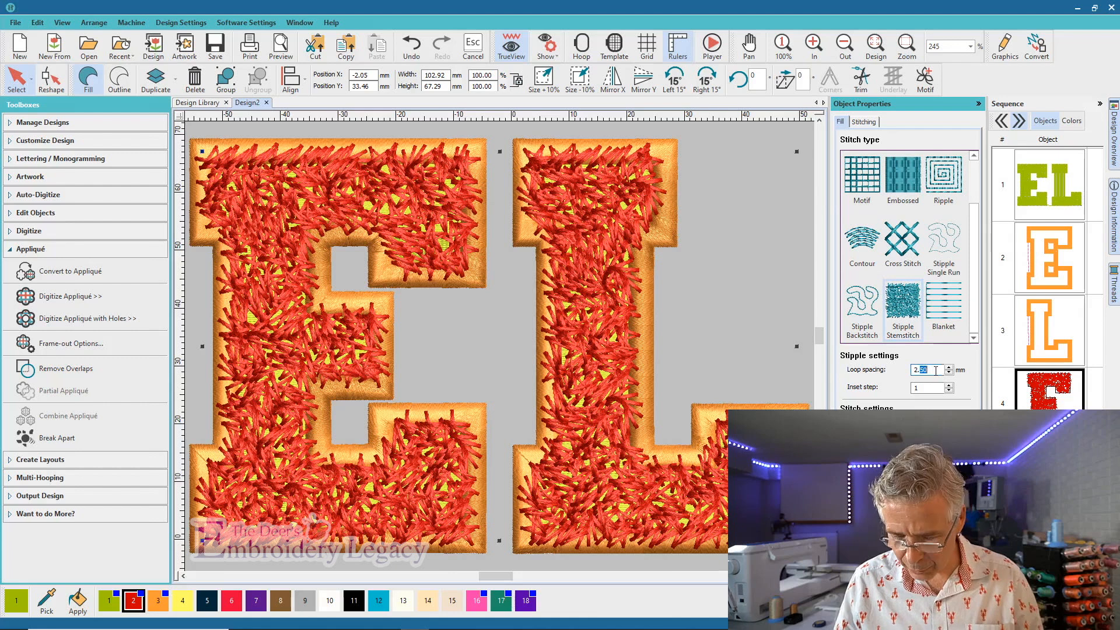
{"action": "type", "text": "2"}
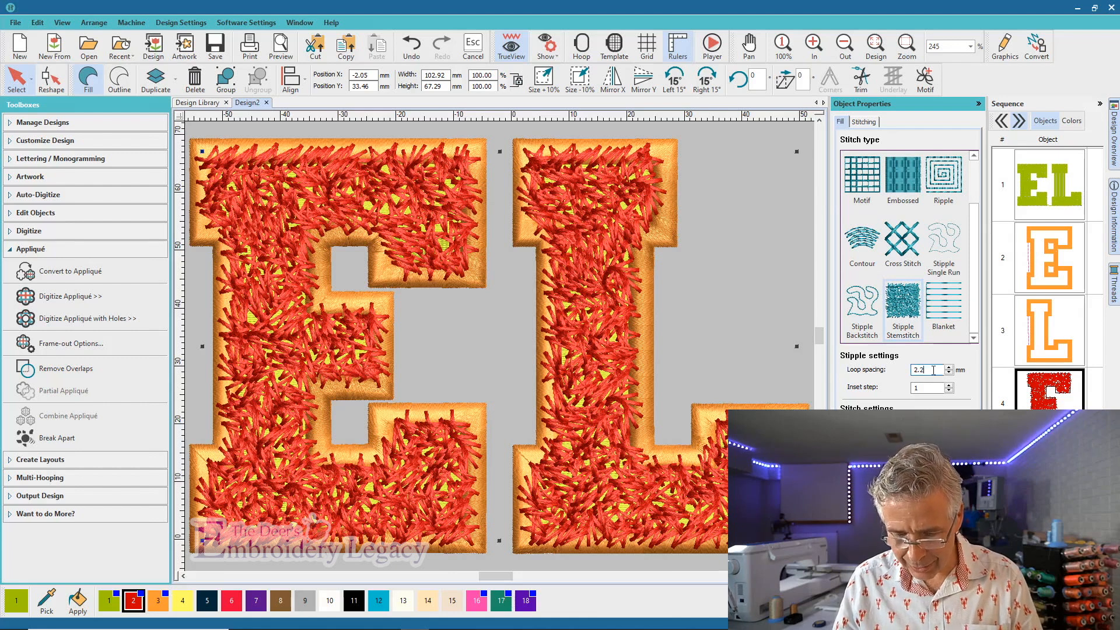
{"action": "key", "text": "BackSpace"}
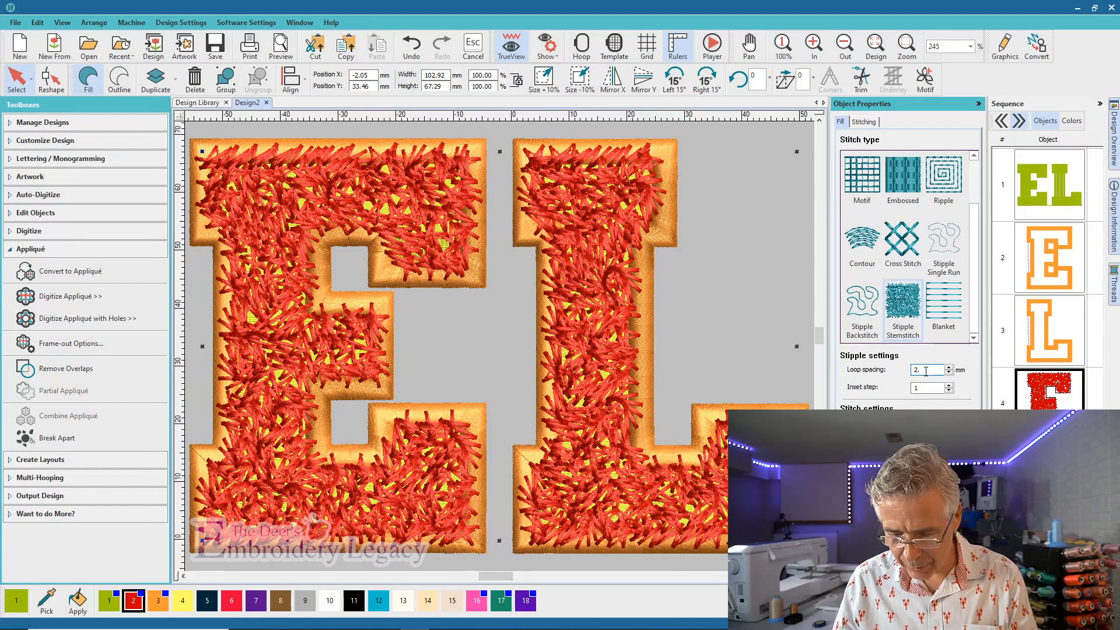
{"action": "key", "text": "Return"}
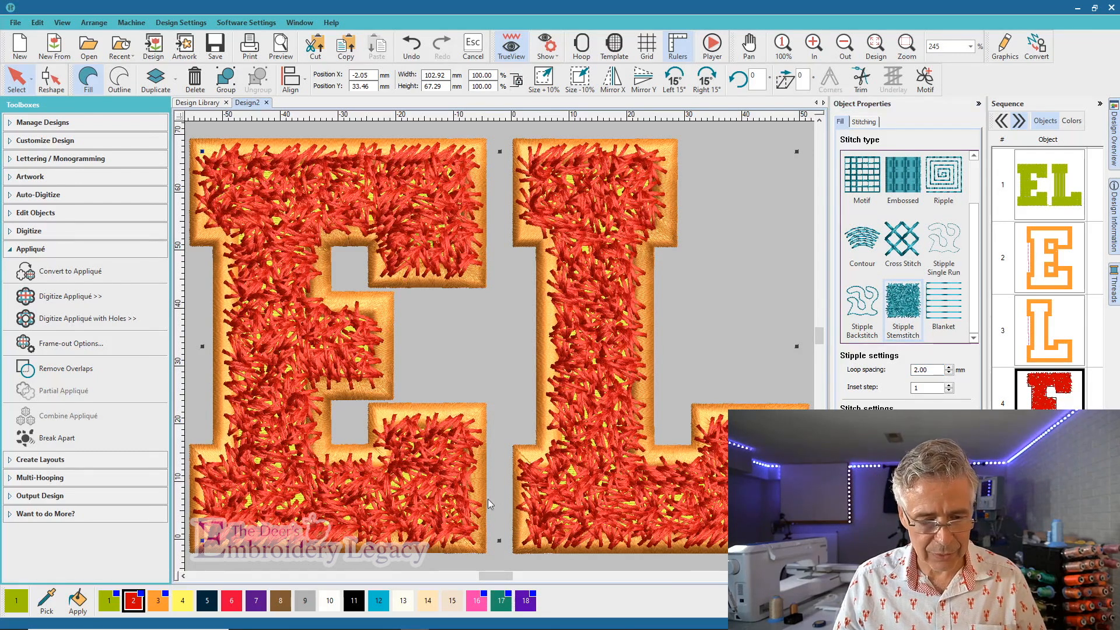
Reorder the red E and L to stitch before the orange appliqués and delete the green EL lettering
{"action": "left_click", "coordinate": [928, 423]}
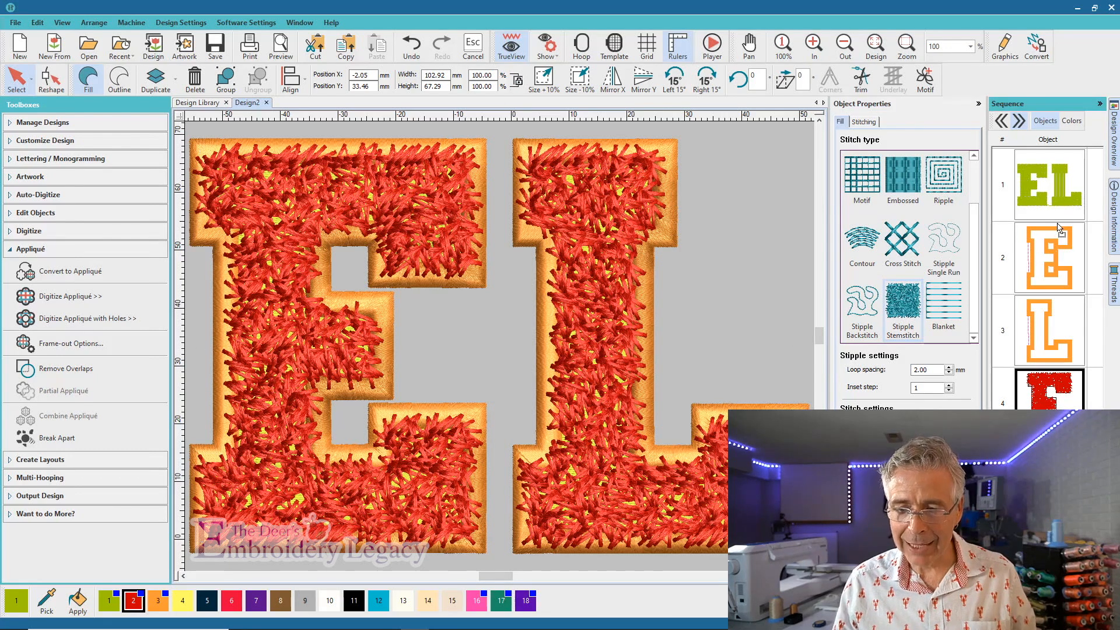
{"action": "left_click_drag", "start_coordinate": [1060, 230], "coordinate": [1060, 230]}
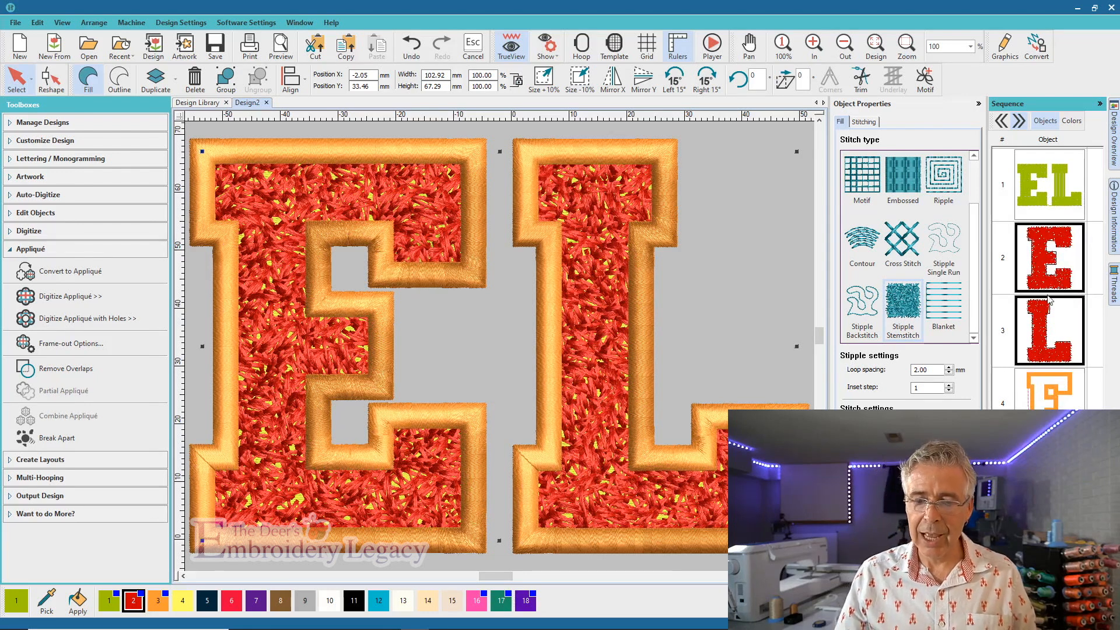
{"action": "left_click", "coordinate": [1042, 194]}
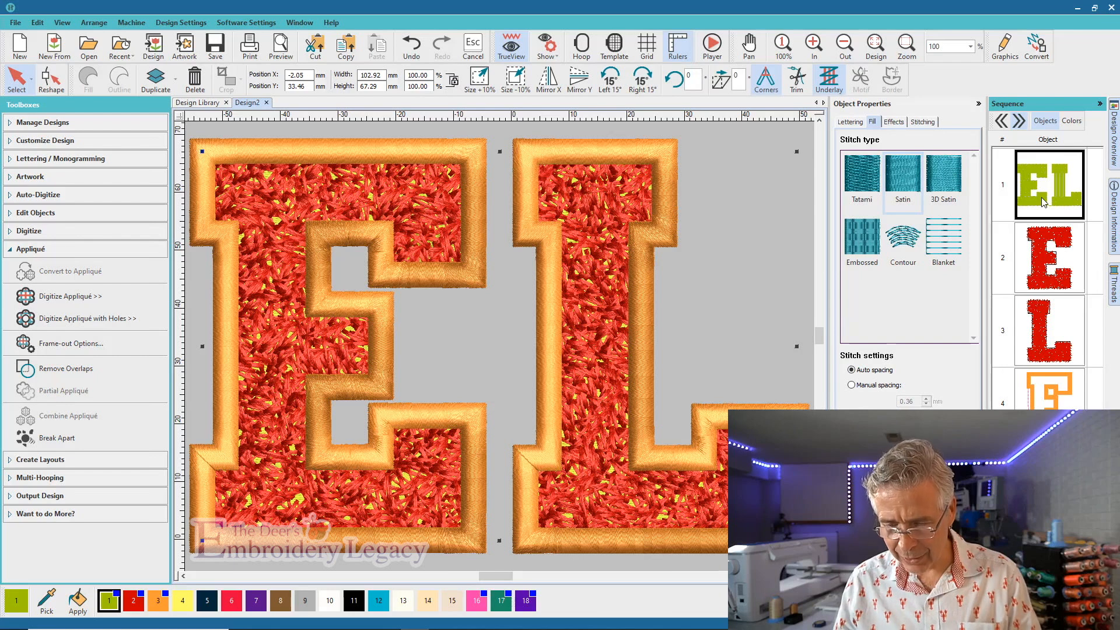
{"action": "key", "text": "Delete"}
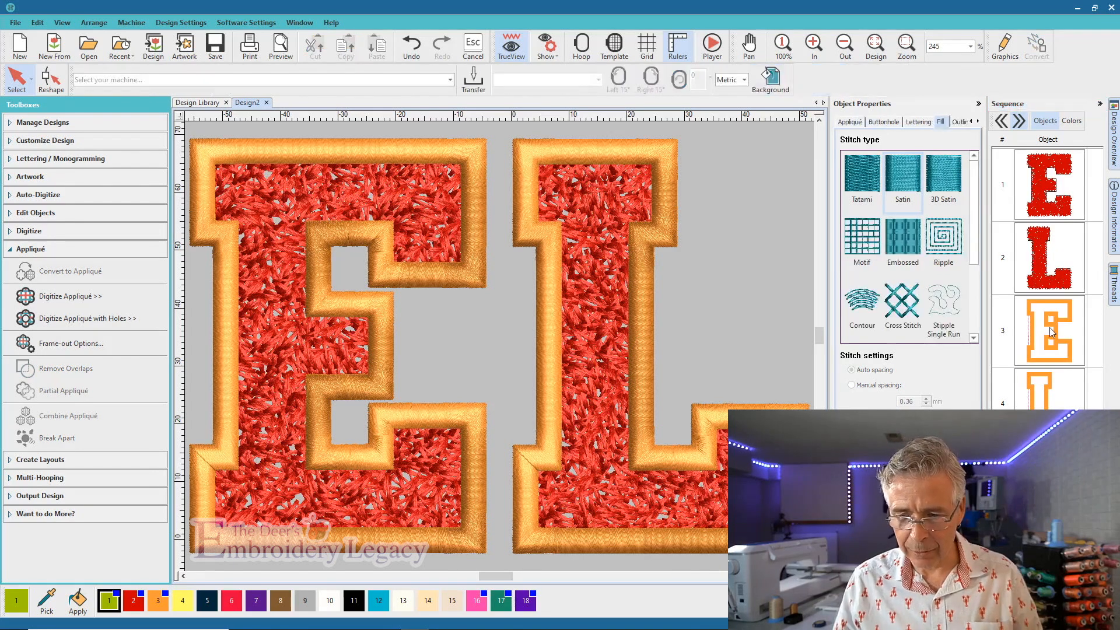
Break both orange appliqué letters apart into their separate stitching components
{"action": "left_click", "coordinate": [1049, 328]}
{"action": "left_click", "coordinate": [1049, 412], "text": "shift"}
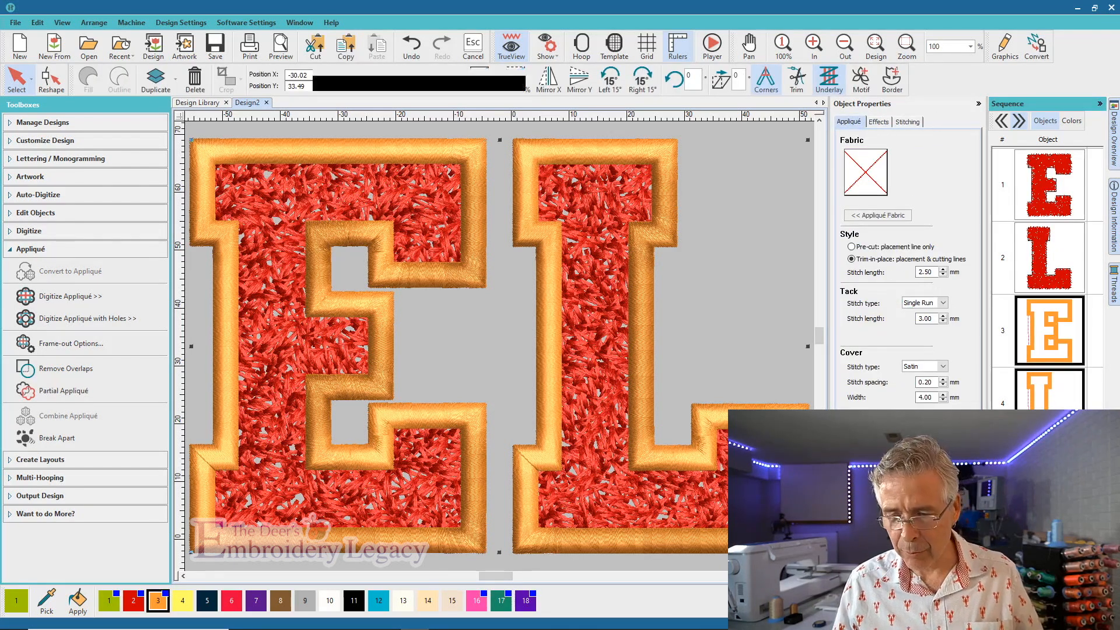
{"action": "left_click", "coordinate": [66, 438]}
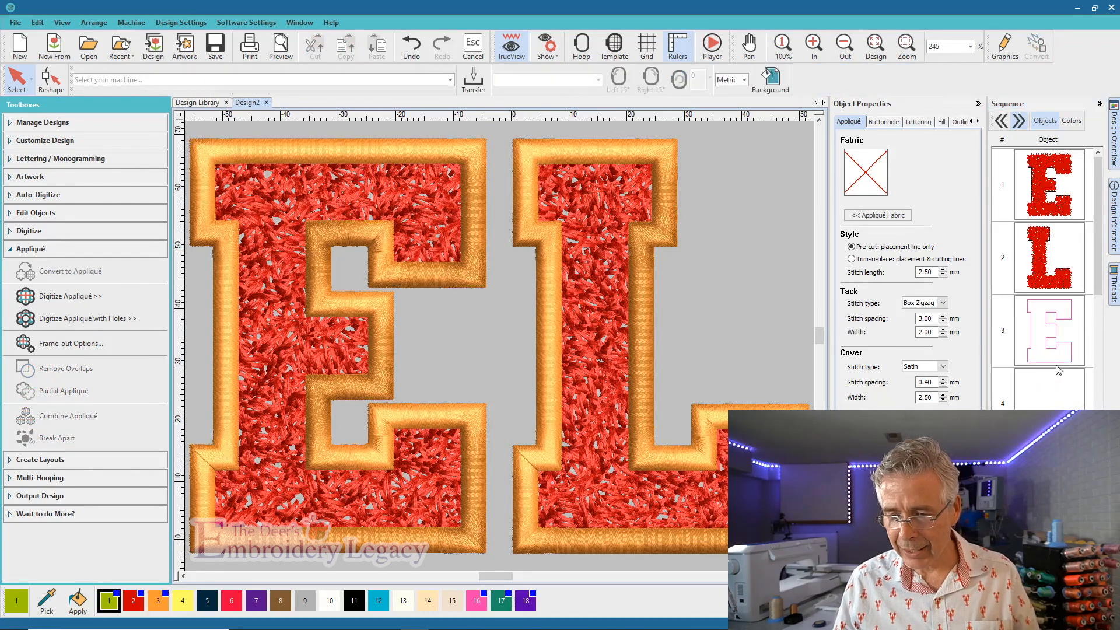
{"action": "left_click_drag", "start_coordinate": [1100, 254], "coordinate": [1110, 290]}
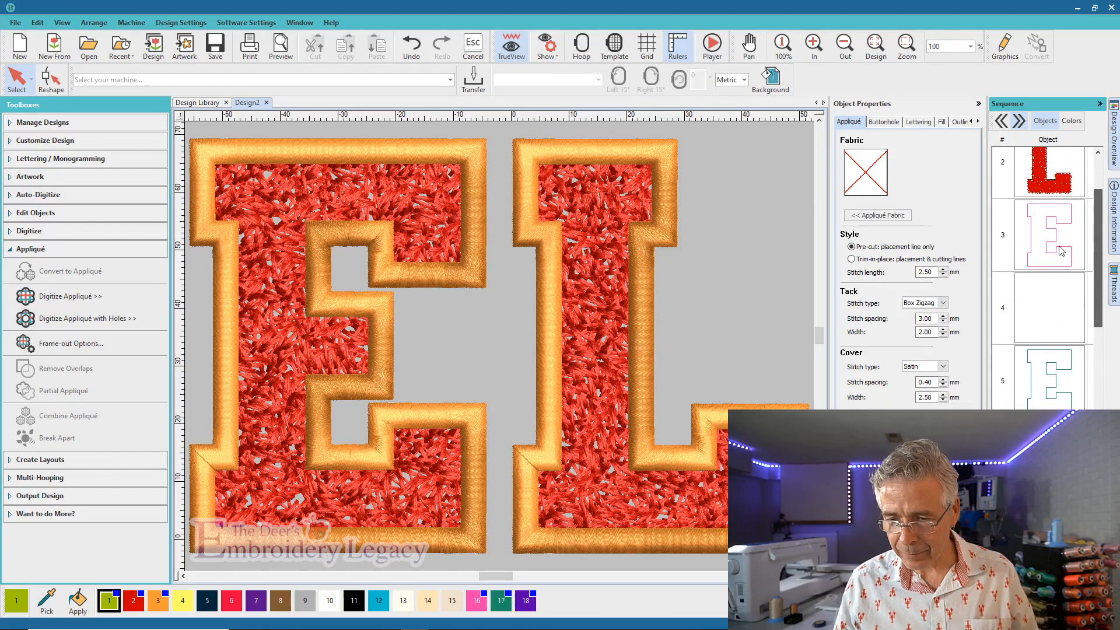
Turn off TrueView and check the pink, green and purple outline components of the broken-apart E in the sequence
{"action": "left_click", "coordinate": [1061, 249]}
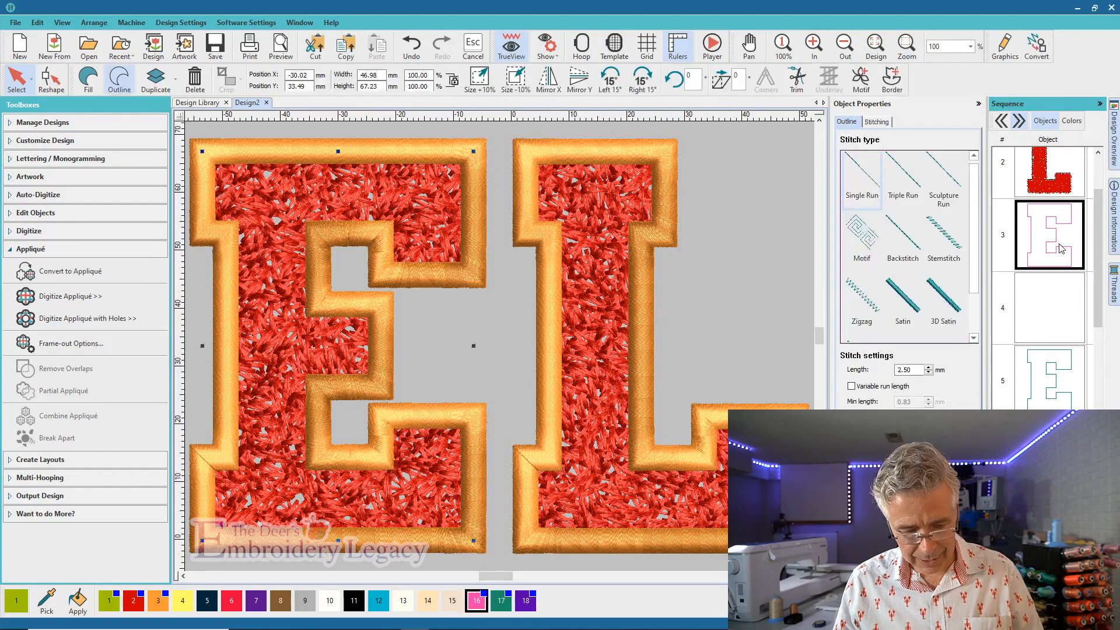
{"action": "key", "text": "t"}
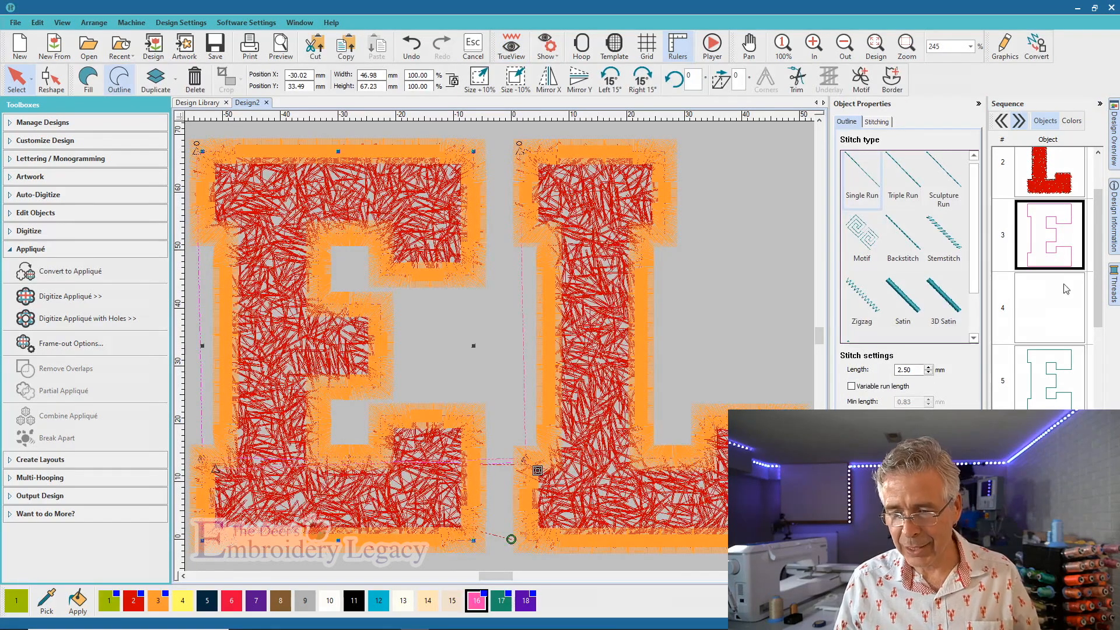
{"action": "left_click", "coordinate": [1057, 383]}
{"action": "key", "text": "Tab"}
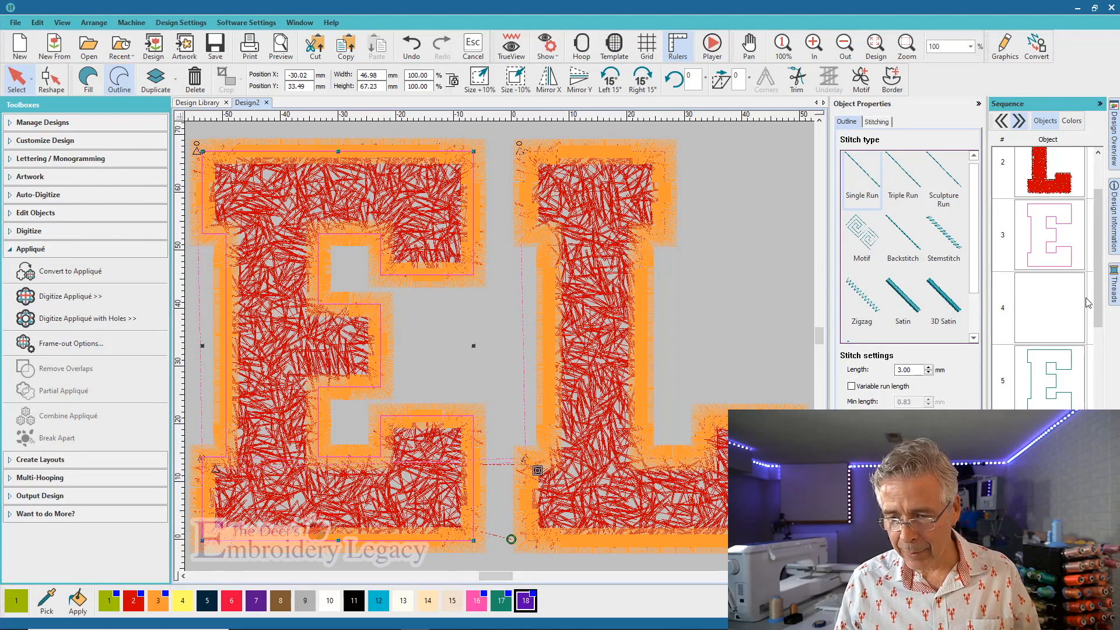
{"action": "scroll", "coordinate": [1068, 330], "scroll_direction": "up", "scroll_amount": 2}
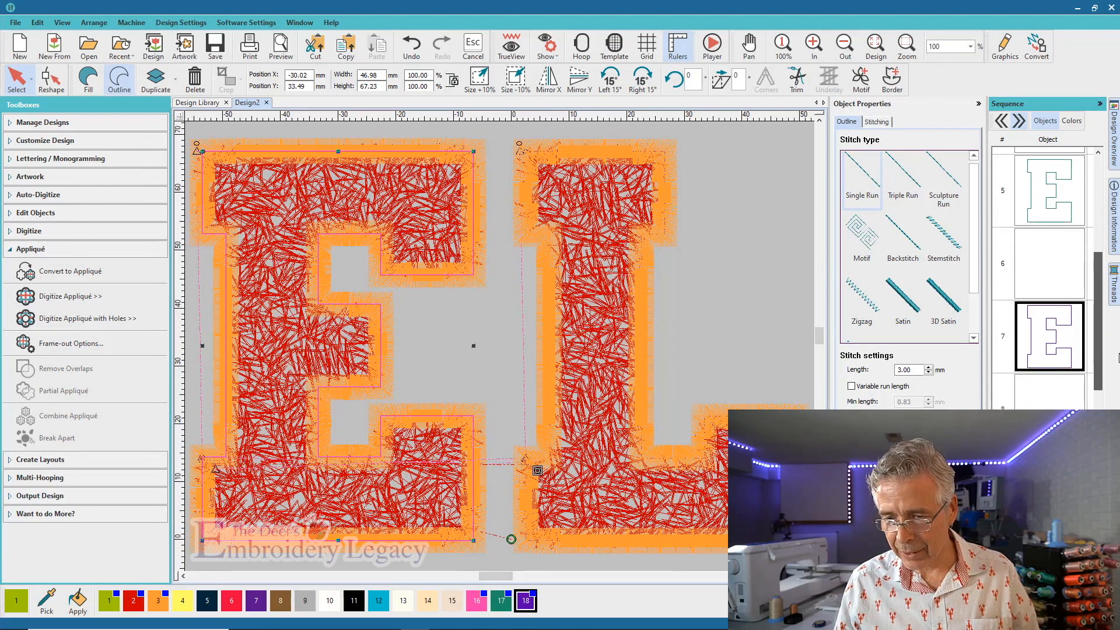
{"action": "left_click", "coordinate": [1068, 331]}
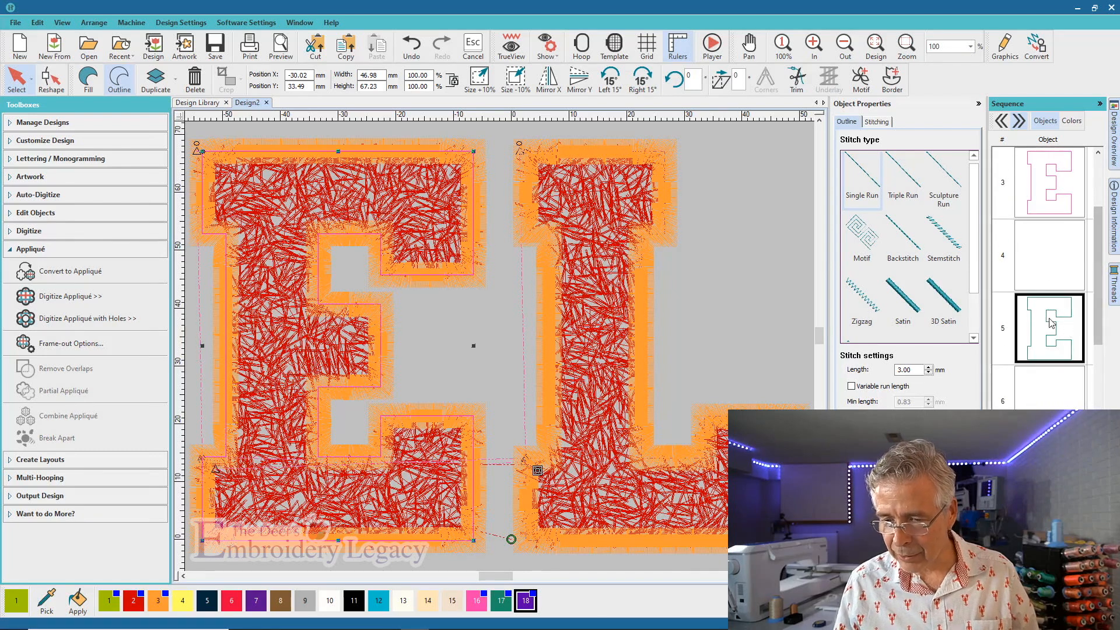
Delete the E's green cutting outline and the blank objects before and after it from the sequence
{"action": "left_click", "coordinate": [1049, 263]}
{"action": "left_click", "coordinate": [1076, 401], "text": "shift"}
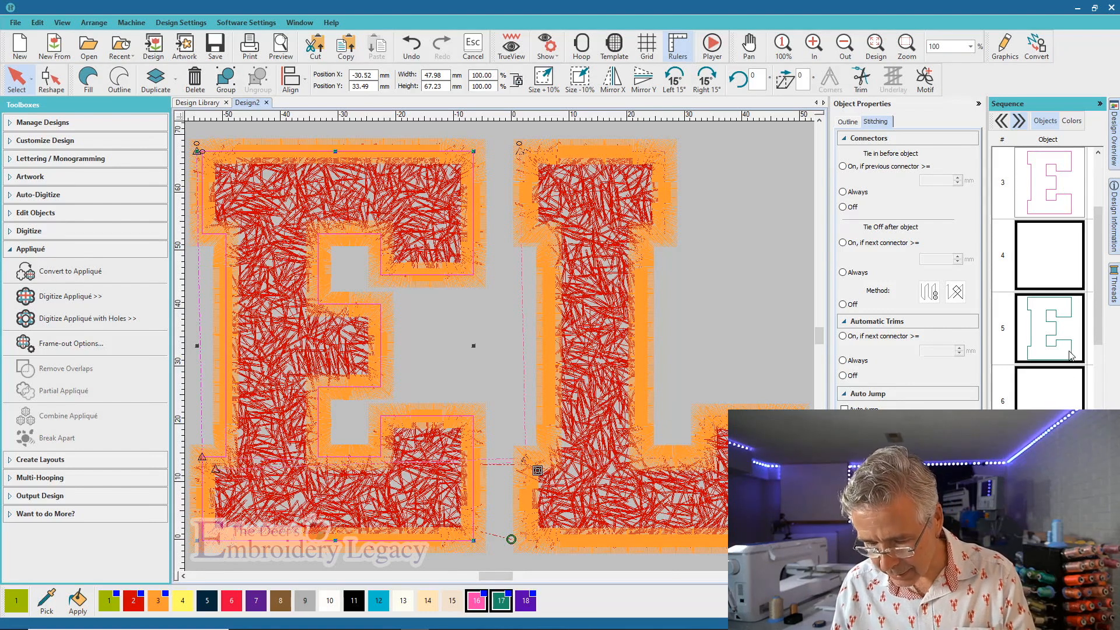
{"action": "left_click", "coordinate": [1067, 350]}
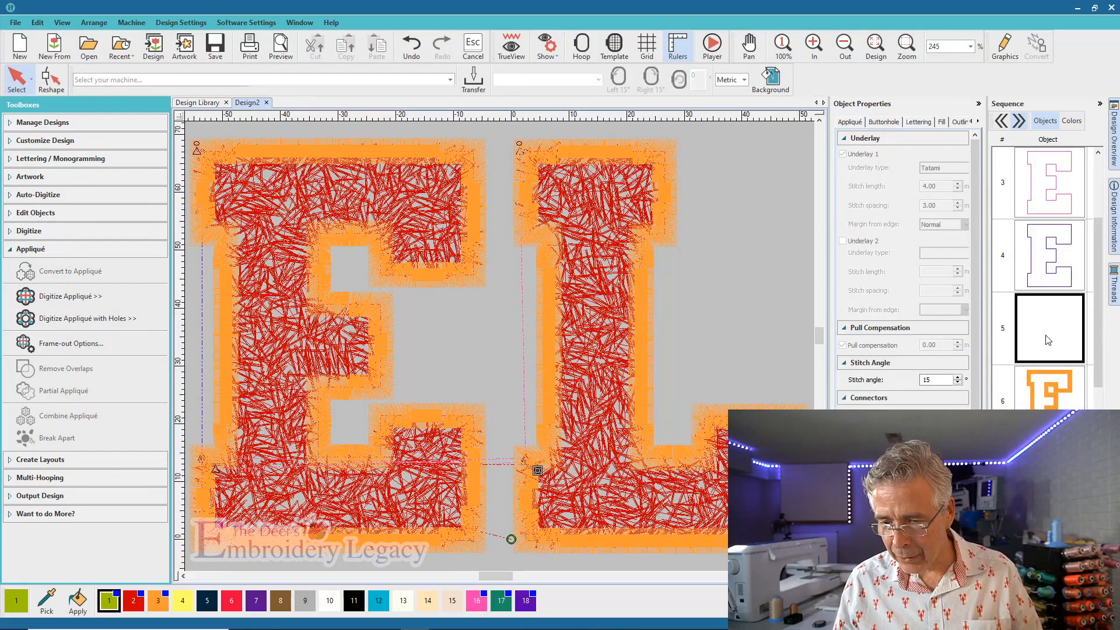
{"action": "key", "text": "Delete"}
{"action": "left_click_drag", "start_coordinate": [1098, 286], "coordinate": [1100, 312]}
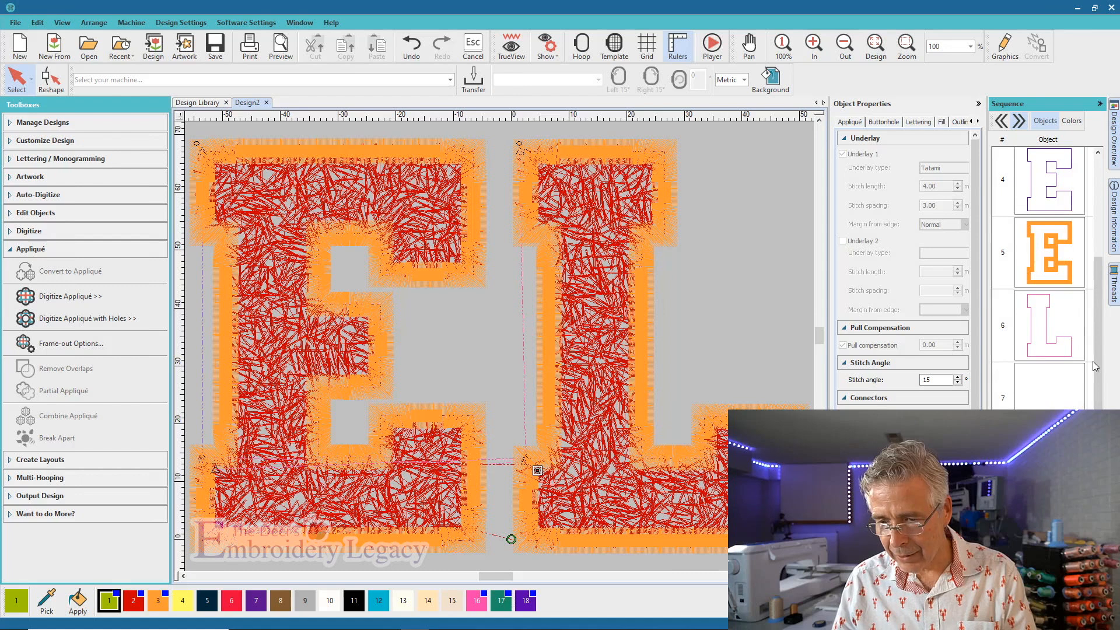
Delete the L's green cutting outline and its blank objects from the sequence
{"action": "left_click", "coordinate": [1060, 391]}
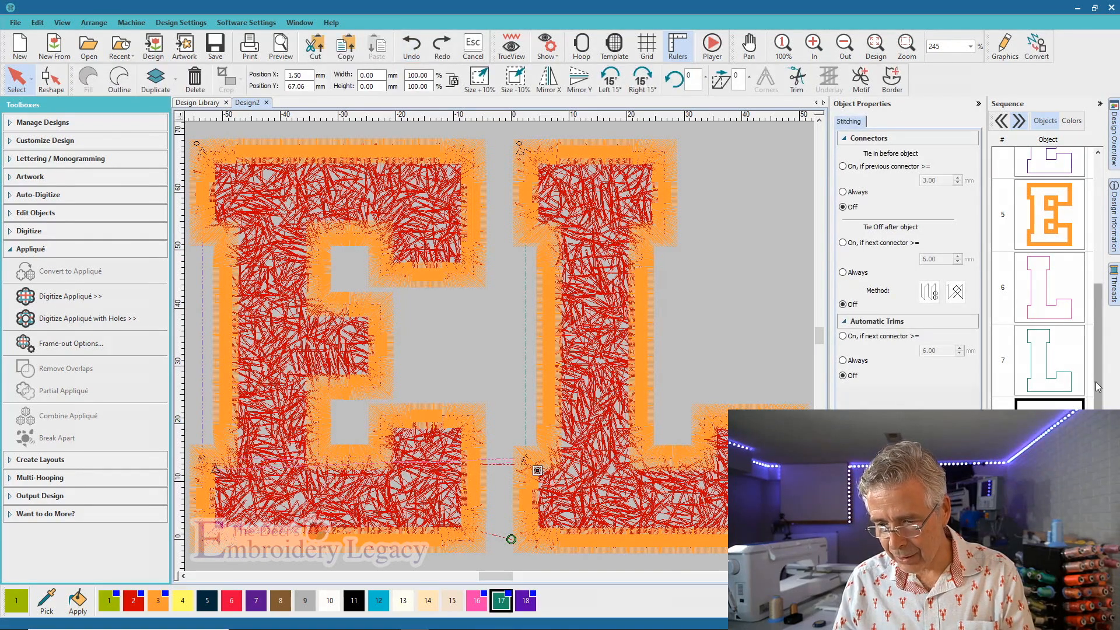
{"action": "scroll", "coordinate": [1080, 273], "scroll_direction": "up", "scroll_amount": 5}
{"action": "scroll", "coordinate": [1080, 273], "scroll_direction": "down", "scroll_amount": 3}
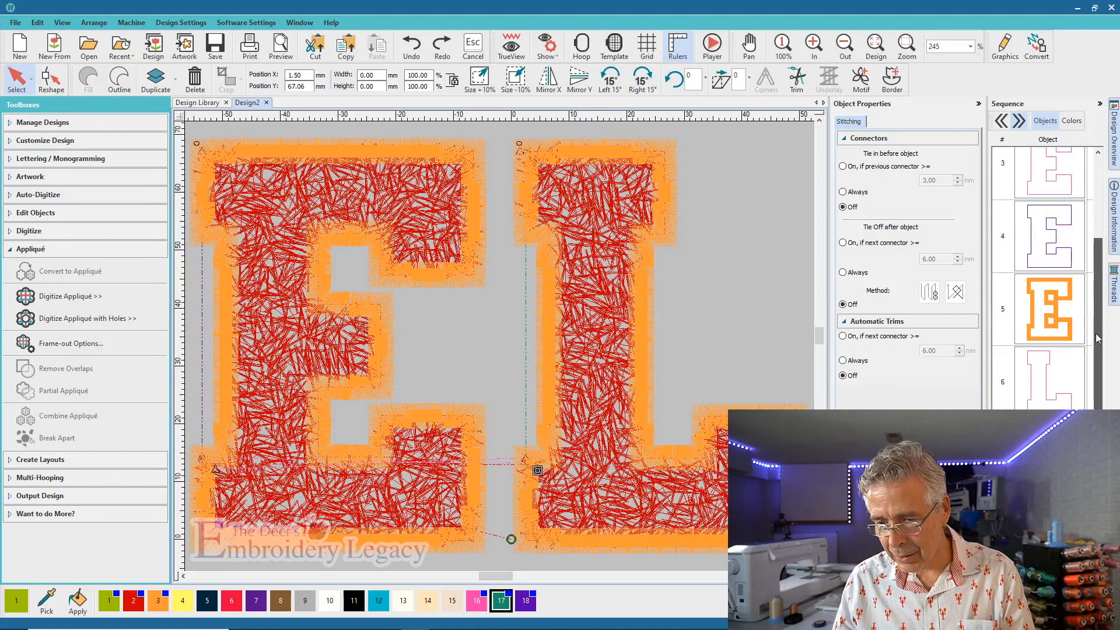
{"action": "left_click", "coordinate": [1050, 297]}
{"action": "key", "text": "Delete"}
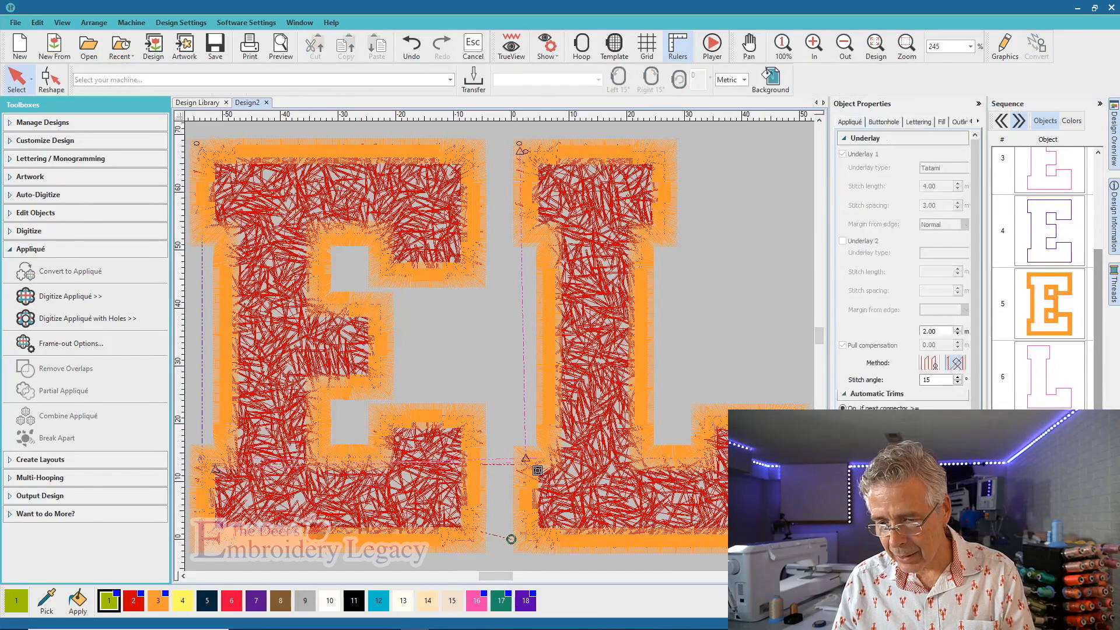
{"action": "left_click", "coordinate": [1051, 449]}
{"action": "key", "text": "Delete"}
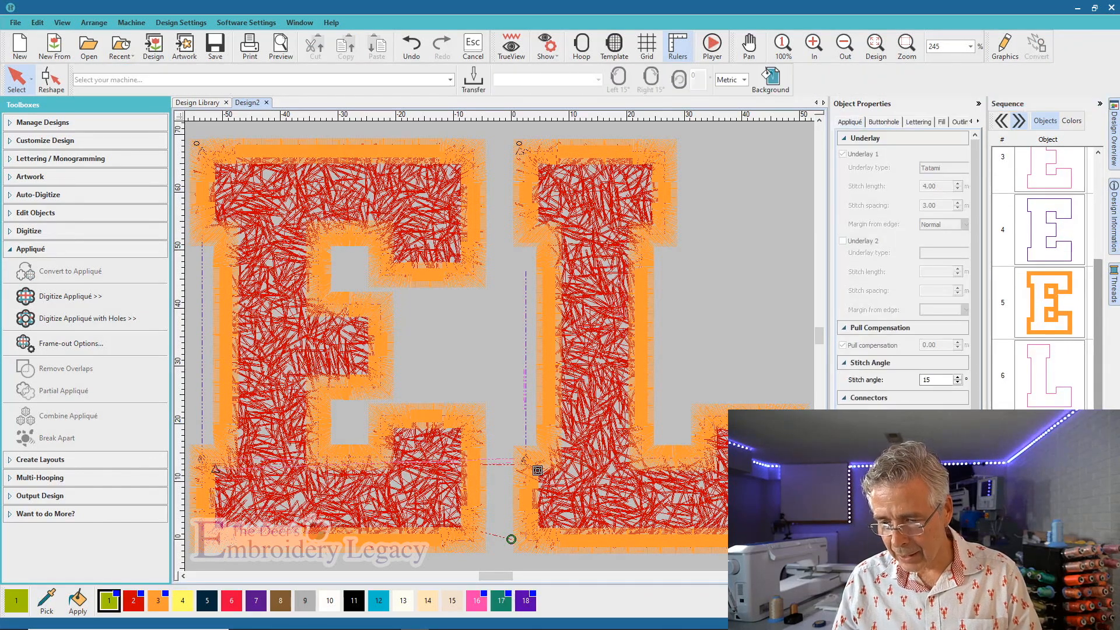
{"action": "scroll", "coordinate": [1050, 466], "scroll_direction": "down", "scroll_amount": 1}
{"action": "left_click", "coordinate": [1050, 467]}
{"action": "key", "text": "Delete"}
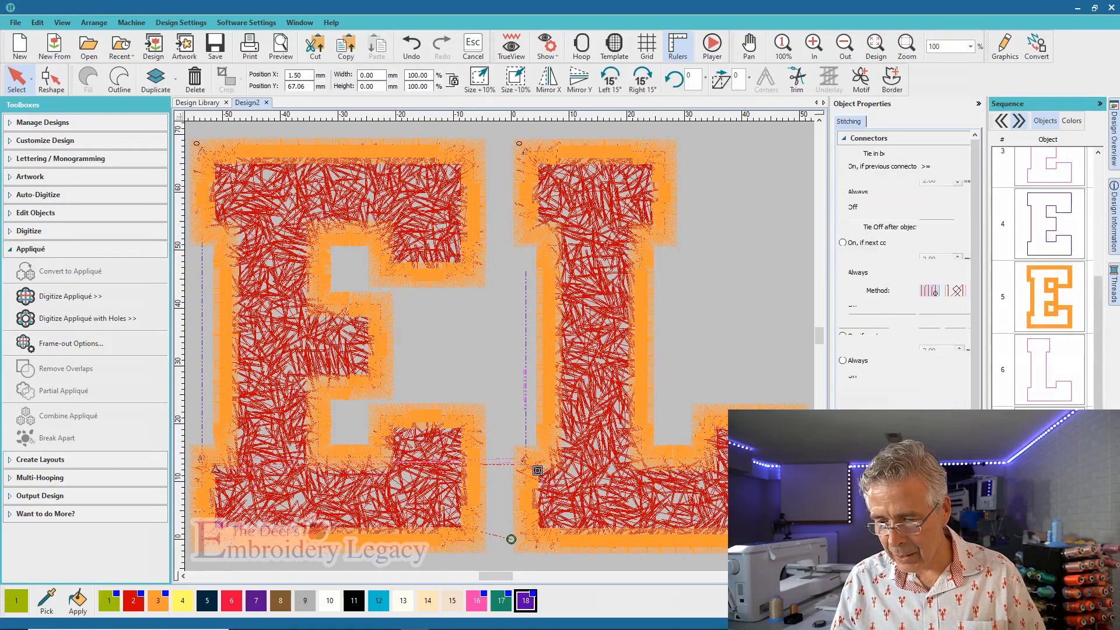
Move the pink E and L placement outlines to the start of the stitching order, ahead of the red fills
{"action": "left_click", "coordinate": [1053, 384]}
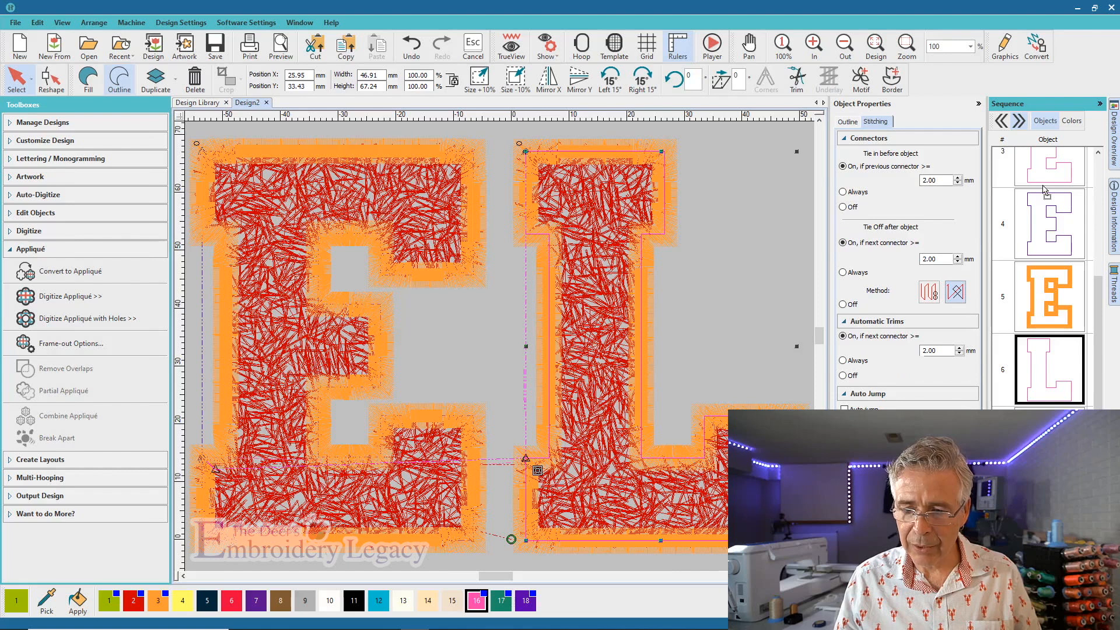
{"action": "left_click_drag", "start_coordinate": [1044, 190], "coordinate": [1044, 191]}
{"action": "left_click_drag", "start_coordinate": [1098, 291], "coordinate": [1097, 166]}
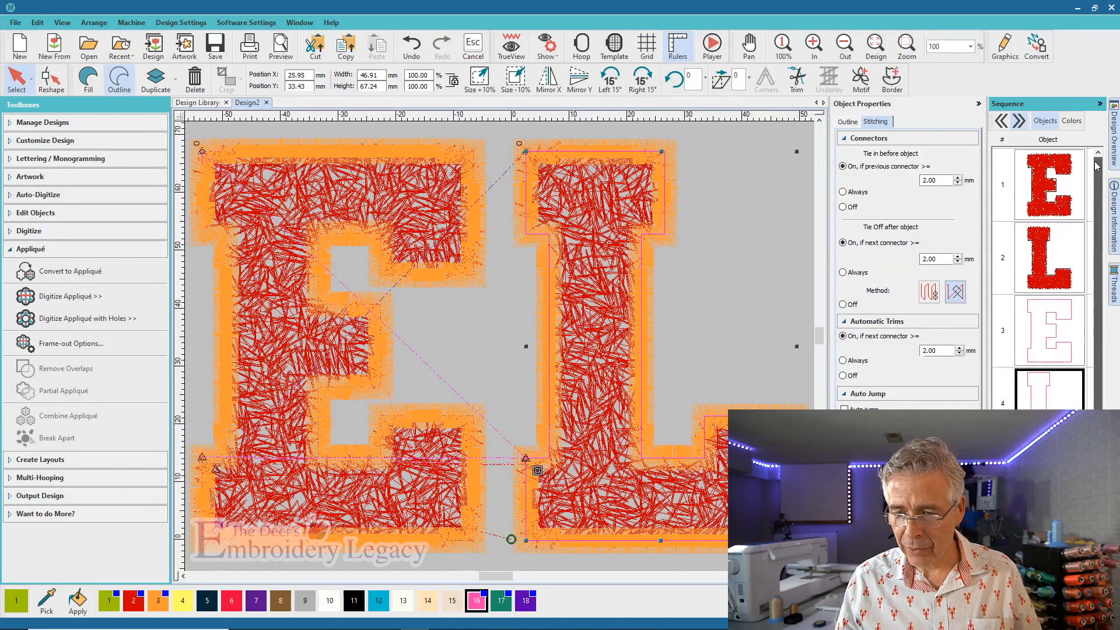
{"action": "left_click", "coordinate": [1026, 325]}
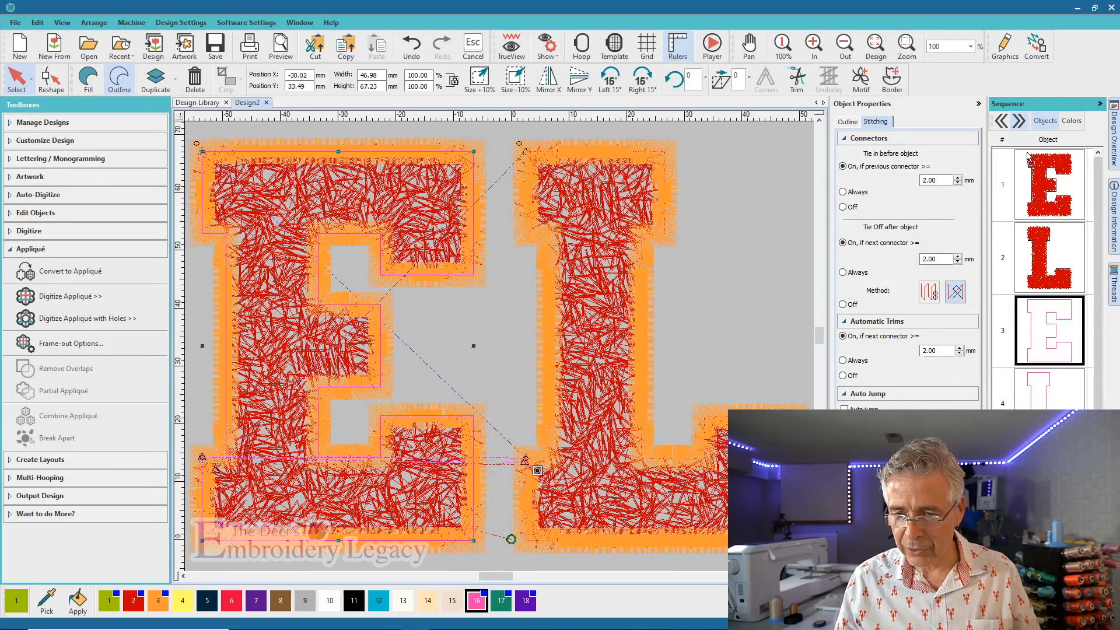
{"action": "left_click_drag", "start_coordinate": [1028, 155], "coordinate": [1028, 155]}
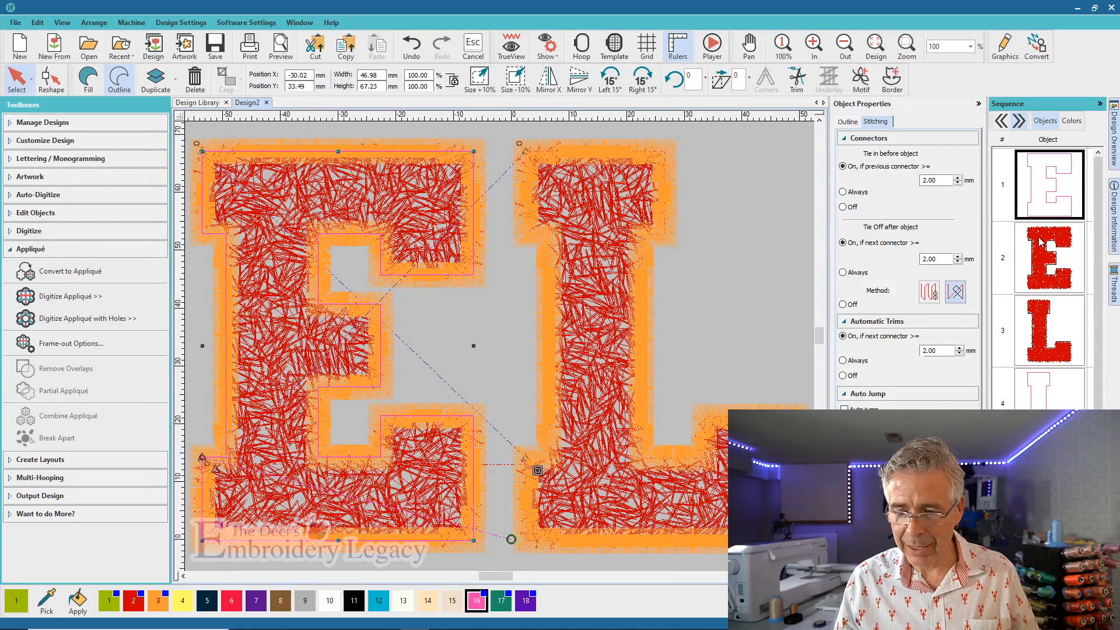
{"action": "left_click", "coordinate": [1036, 395]}
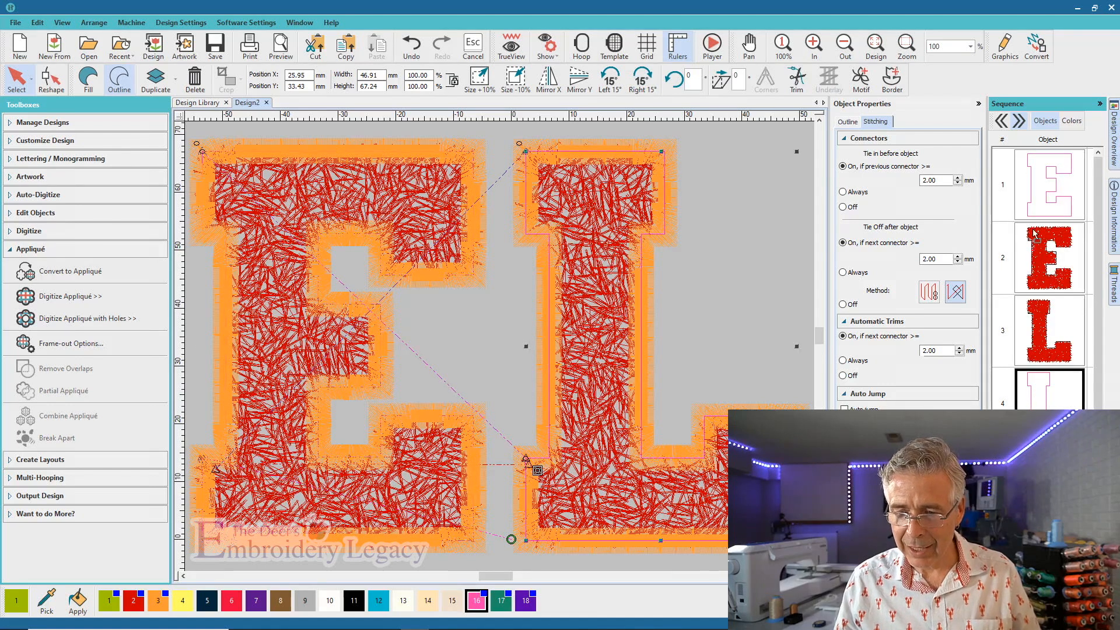
{"action": "left_click_drag", "start_coordinate": [1035, 226], "coordinate": [1039, 267]}
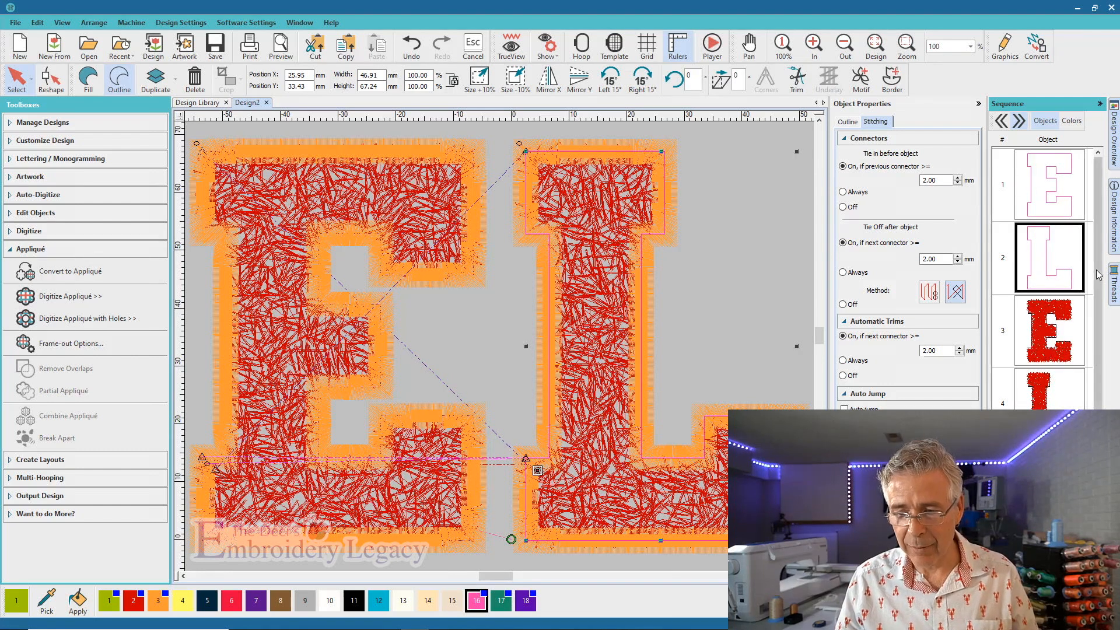
Move the purple E and L outlines directly after the pink placement outlines, before the red fills
{"action": "scroll", "coordinate": [1085, 368], "scroll_direction": "down", "scroll_amount": 2}
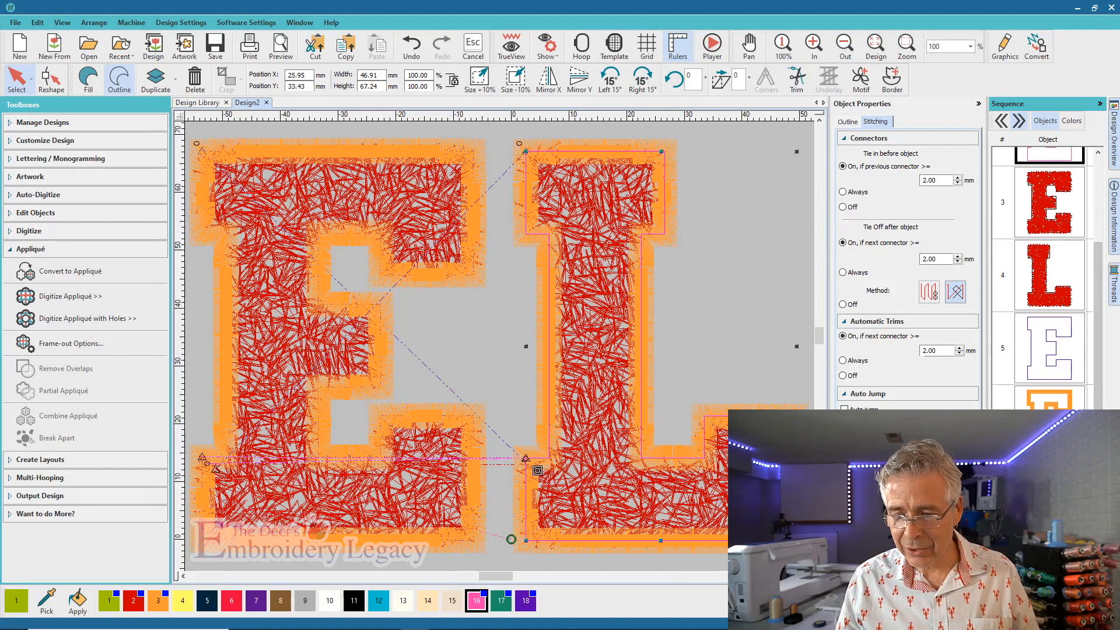
{"action": "left_click", "coordinate": [1050, 494]}
{"action": "left_click", "coordinate": [1053, 388]}
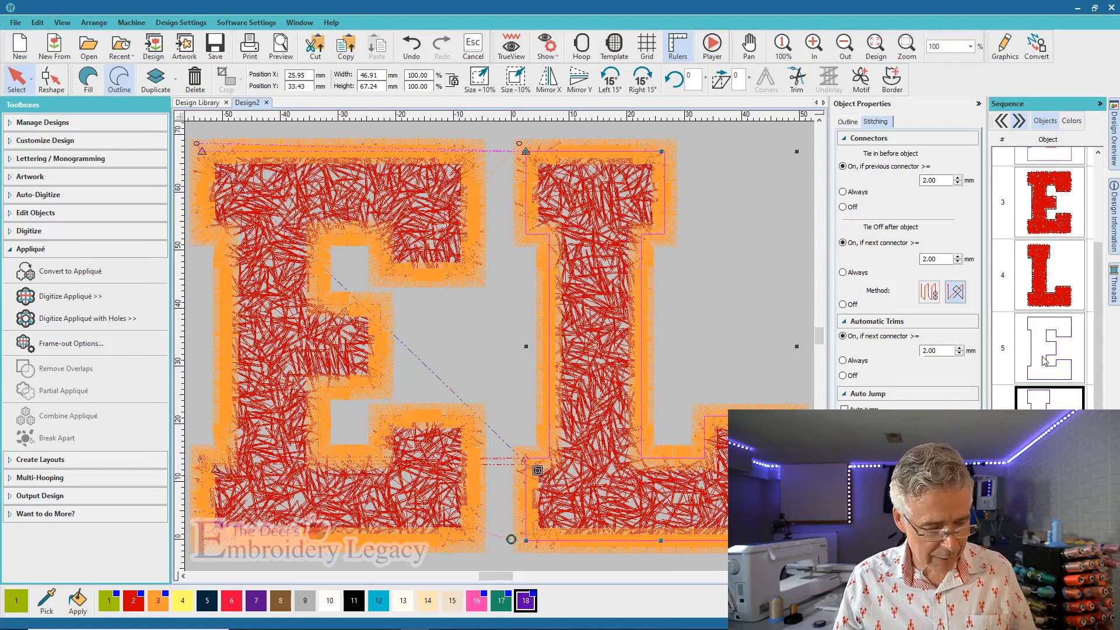
{"action": "left_click", "coordinate": [1045, 365]}
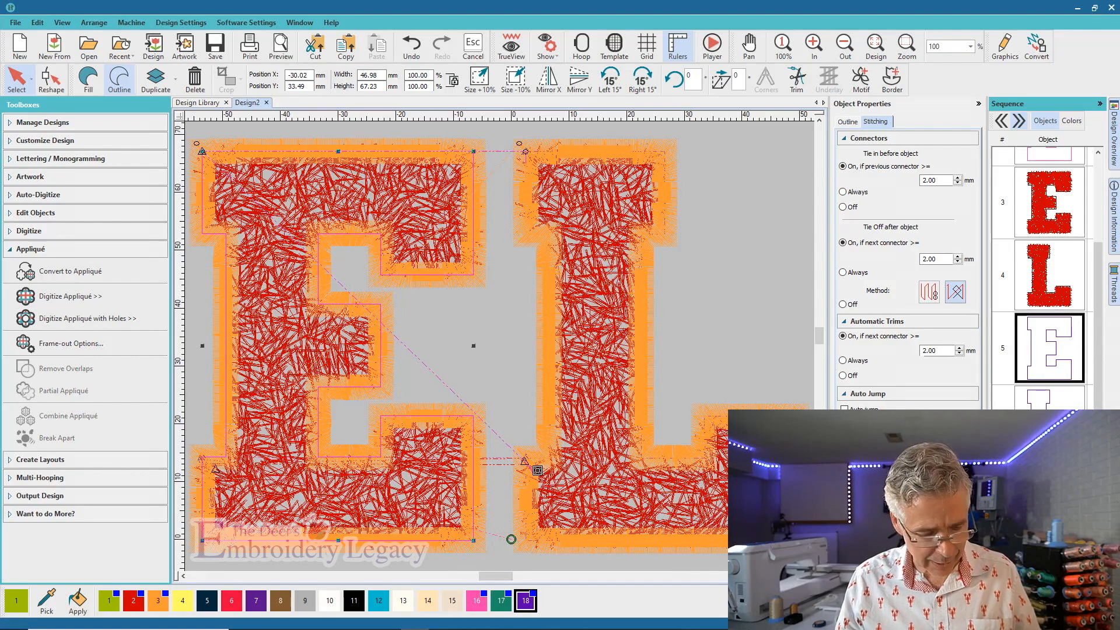
{"action": "left_click", "coordinate": [1050, 421], "text": "ctrl"}
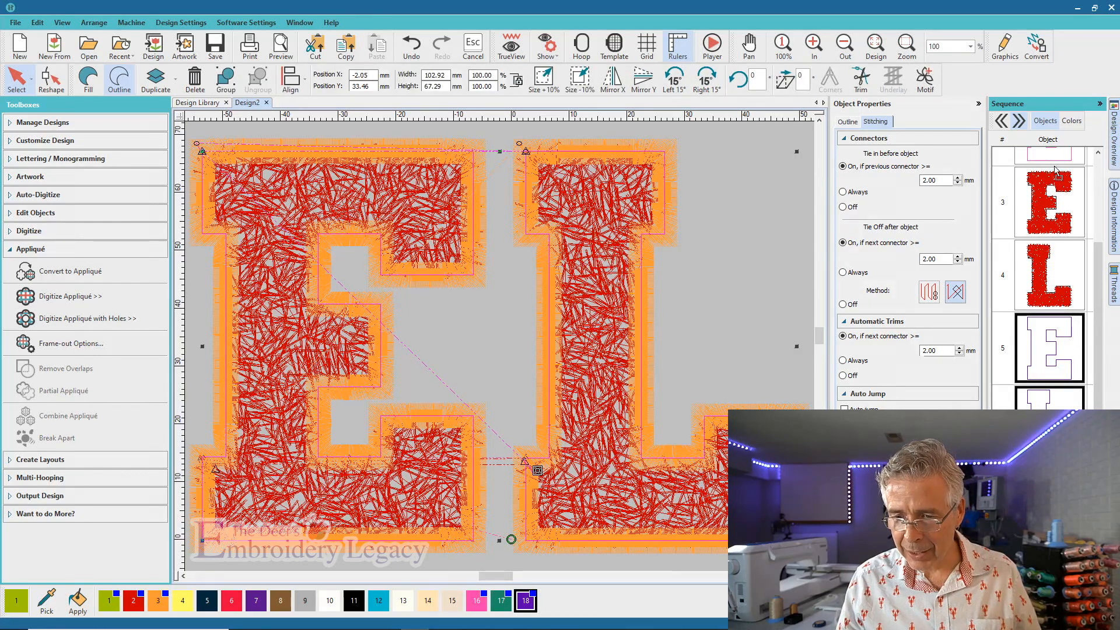
{"action": "left_click_drag", "start_coordinate": [1055, 170], "coordinate": [1055, 170]}
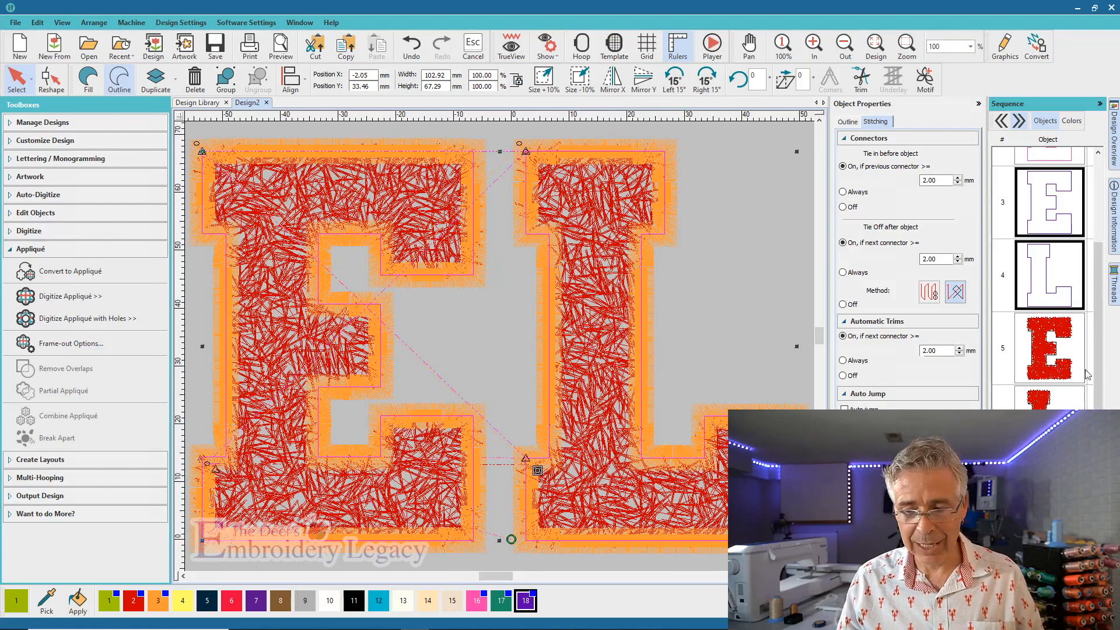
Select both orange border letters, widen the object properties area and set their first underlay to Edge Run
{"action": "scroll", "coordinate": [1098, 327], "scroll_direction": "down", "scroll_amount": 1}
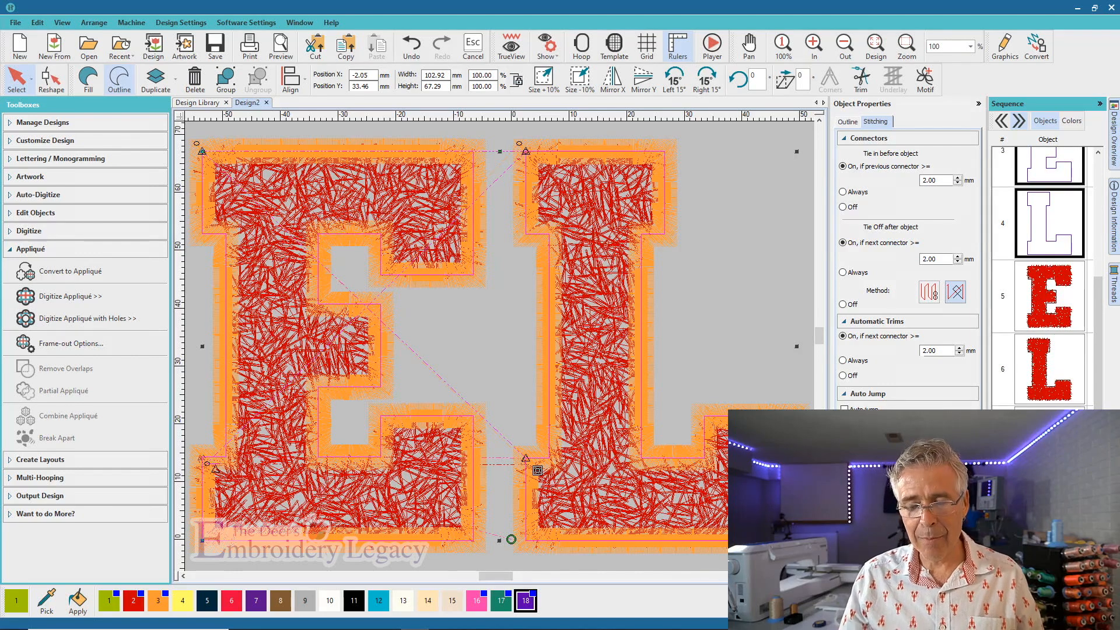
{"action": "left_click", "coordinate": [1049, 442]}
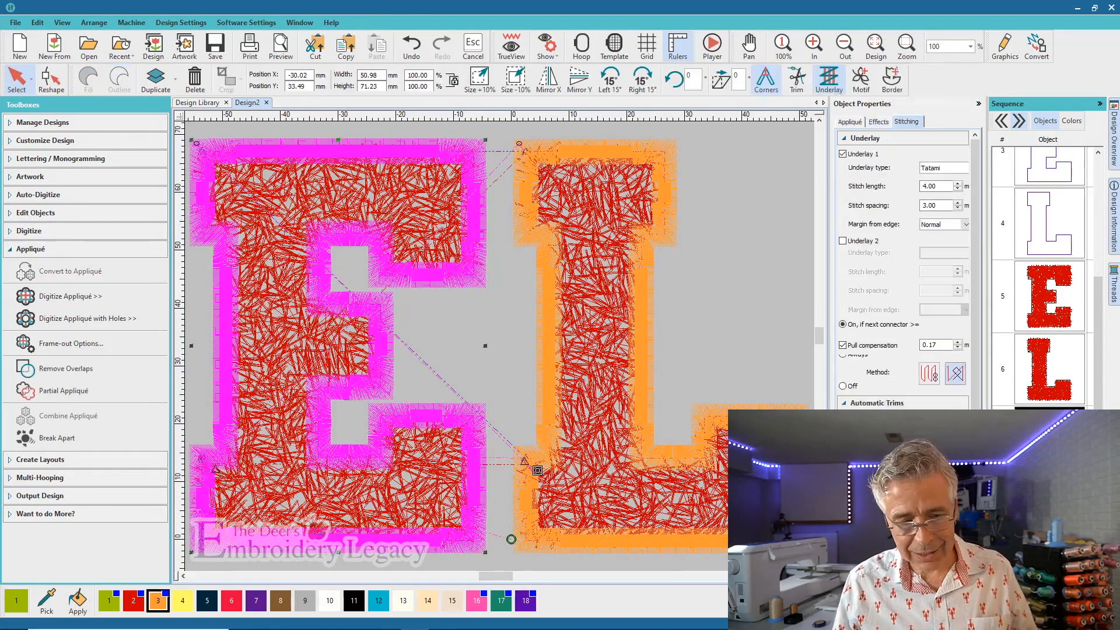
{"action": "left_click", "coordinate": [1050, 515], "text": "shift"}
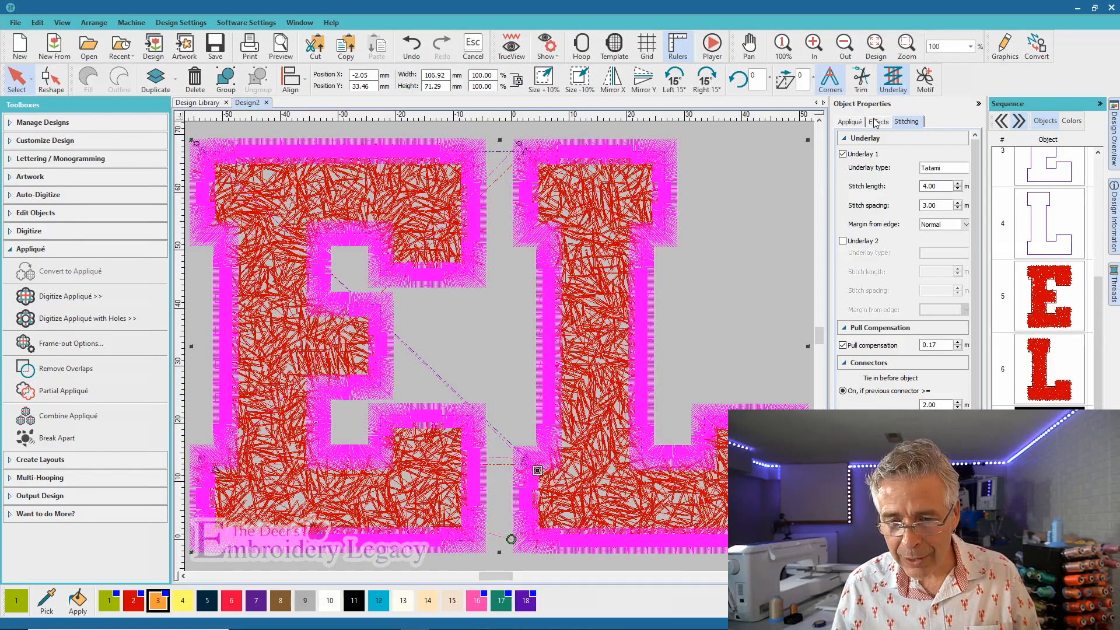
{"action": "left_click_drag", "start_coordinate": [975, 275], "coordinate": [976, 269]}
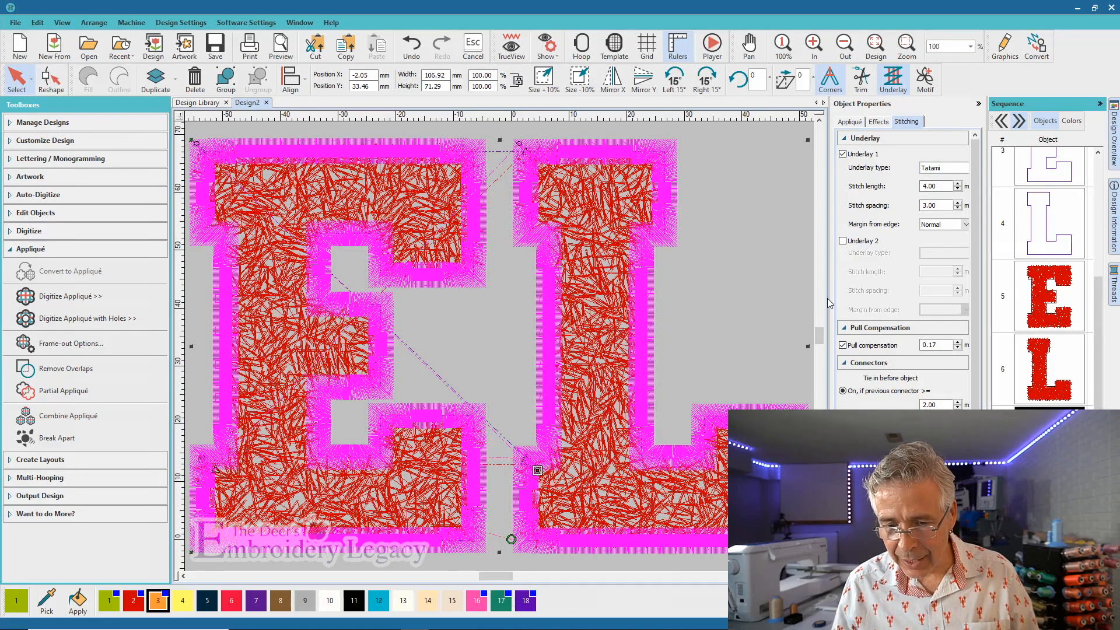
{"action": "left_click_drag", "start_coordinate": [830, 298], "coordinate": [810, 299]}
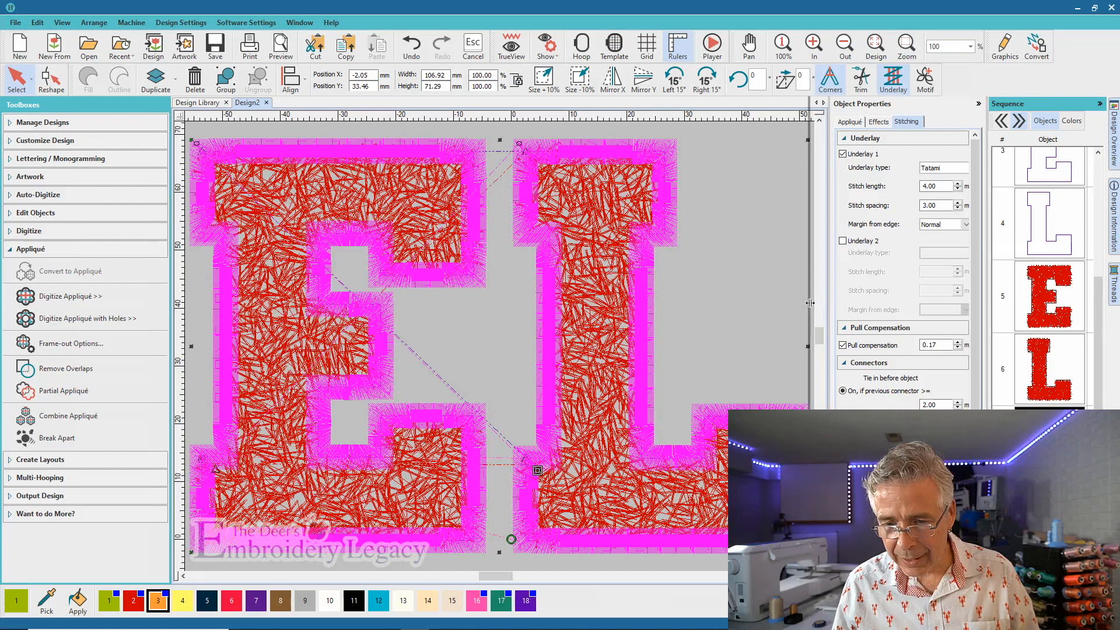
{"action": "left_click", "coordinate": [959, 169]}
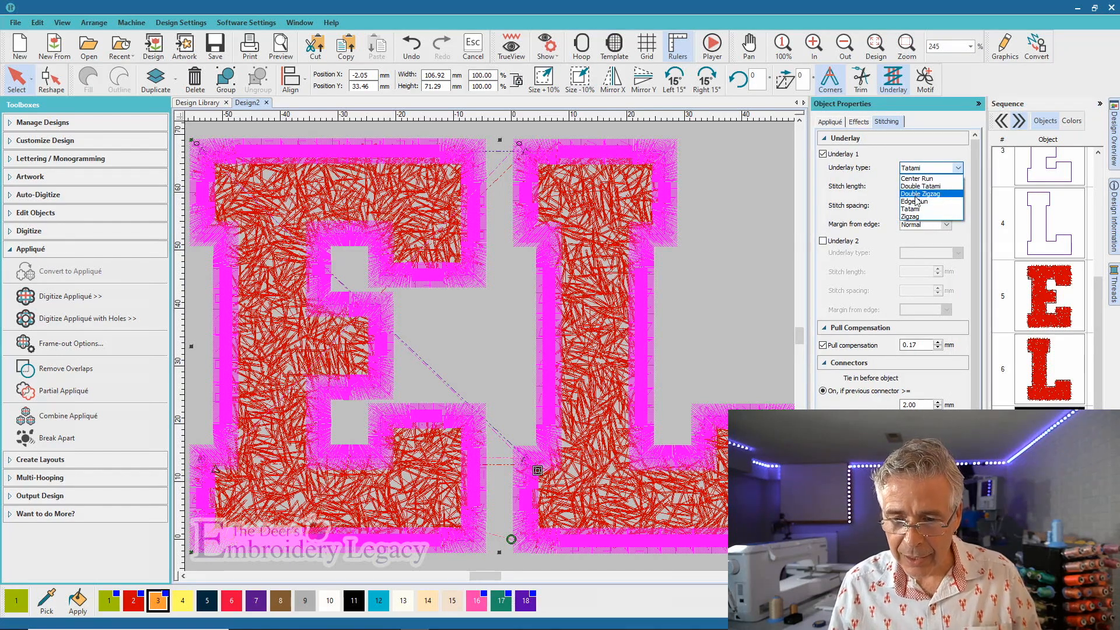
{"action": "left_click", "coordinate": [915, 202]}
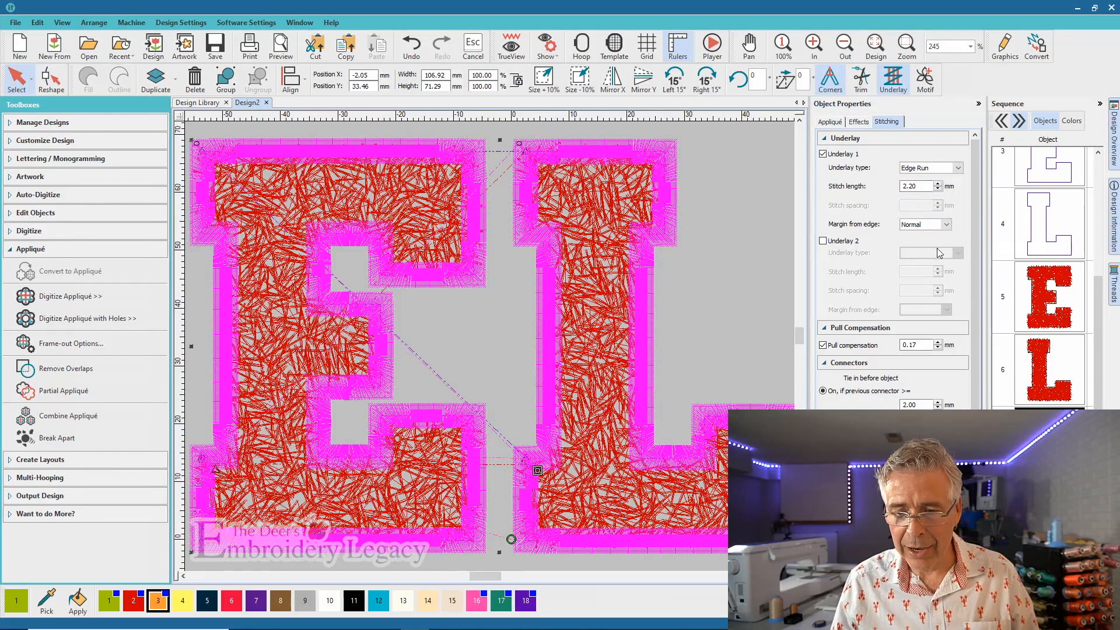
Set both orange border letters' pull compensation to 0.25 mm and their Edge Run underlay stitch length to 1 mm
{"action": "left_click_drag", "start_coordinate": [911, 345], "coordinate": [922, 343]}
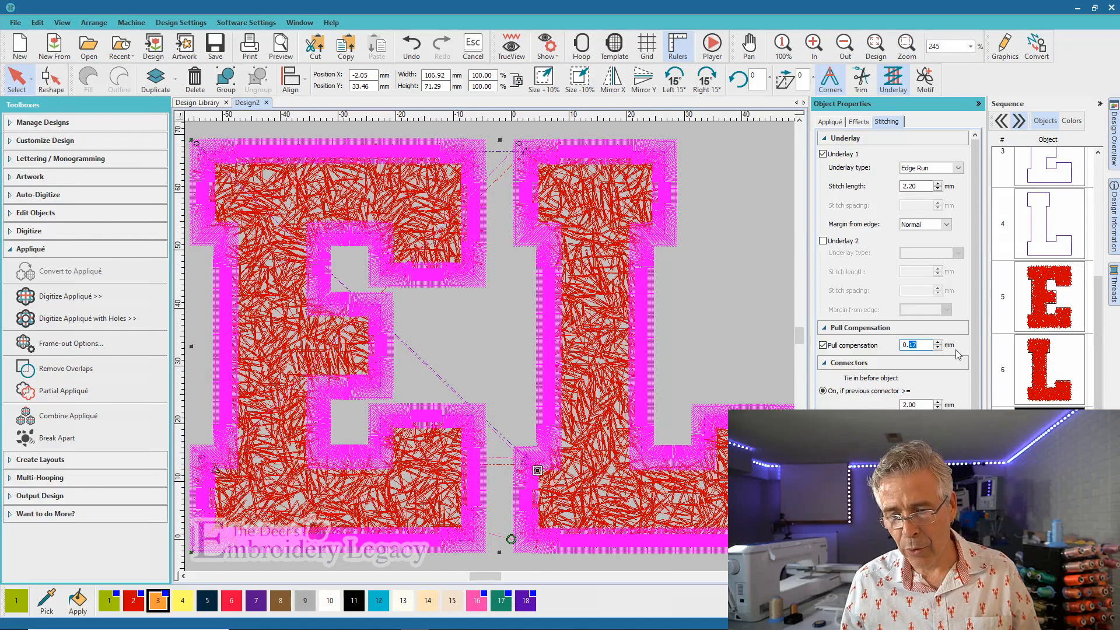
{"action": "type", "text": "25"}
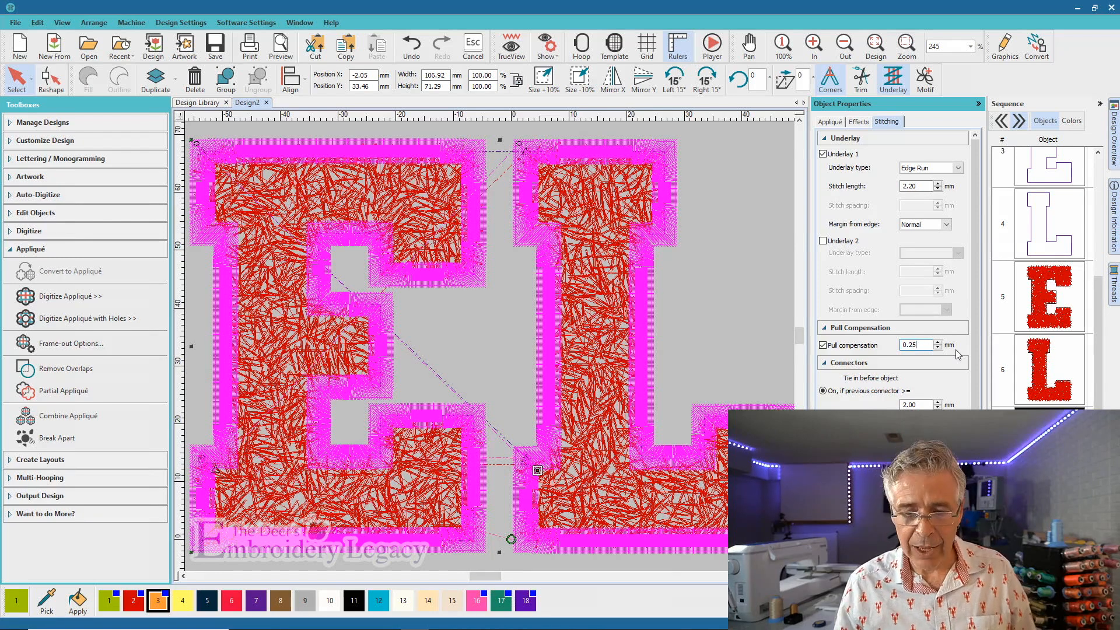
{"action": "key", "text": "Return"}
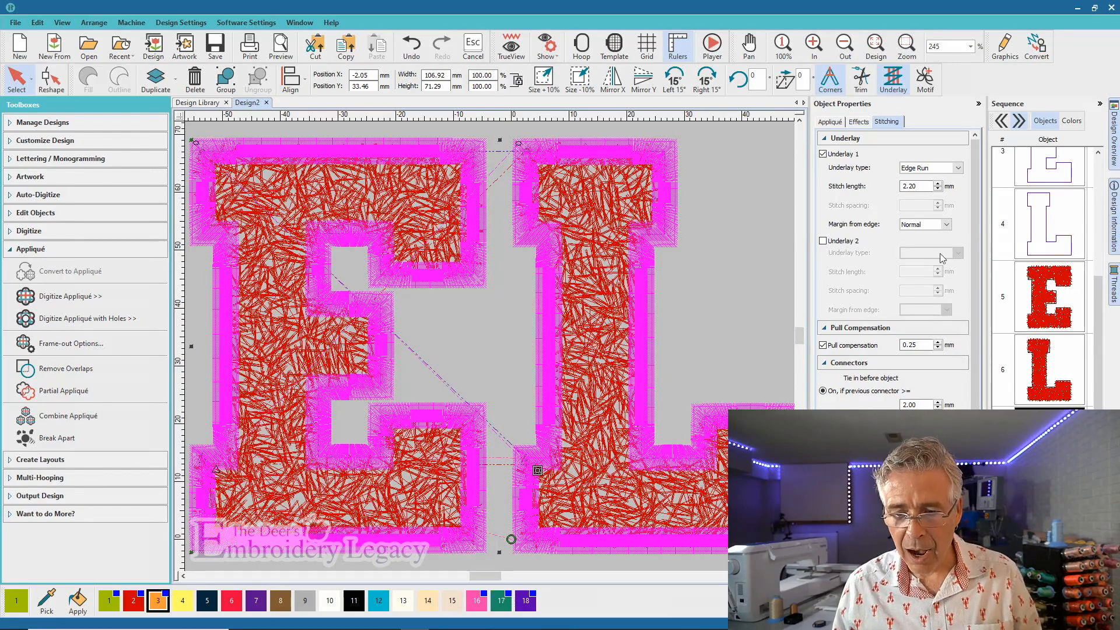
{"action": "double_click", "coordinate": [918, 186]}
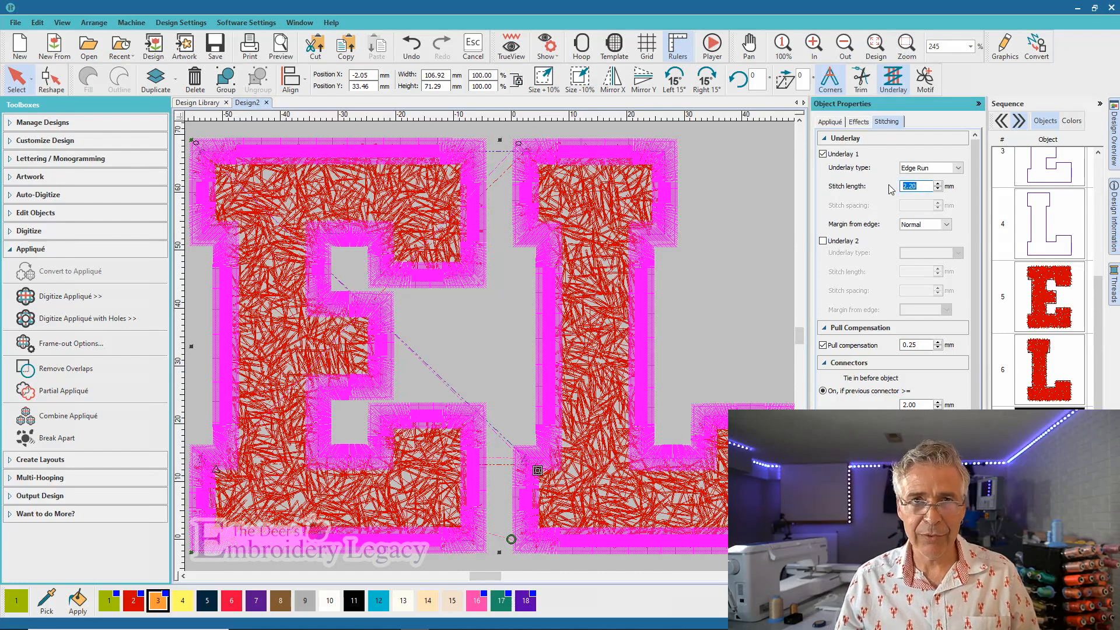
{"action": "type", "text": "1"}
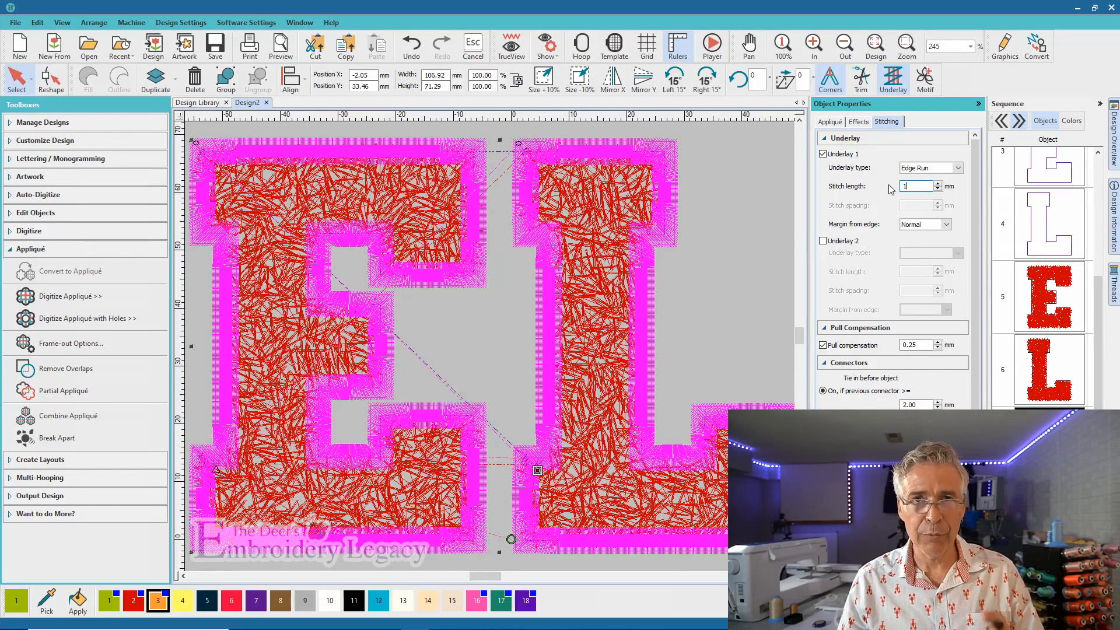
{"action": "key", "text": "Return"}
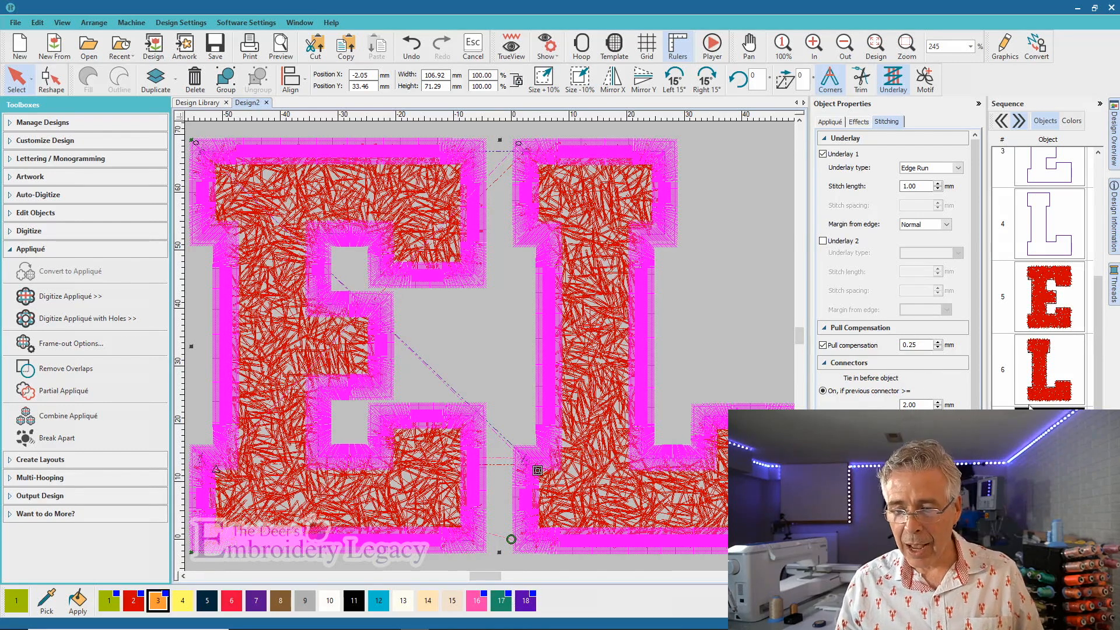
Examine the purple E and L outlines and the pink L outline in the stitching sequence, comparing them on the design
{"action": "scroll", "coordinate": [1080, 291], "scroll_direction": "up", "scroll_amount": 1}
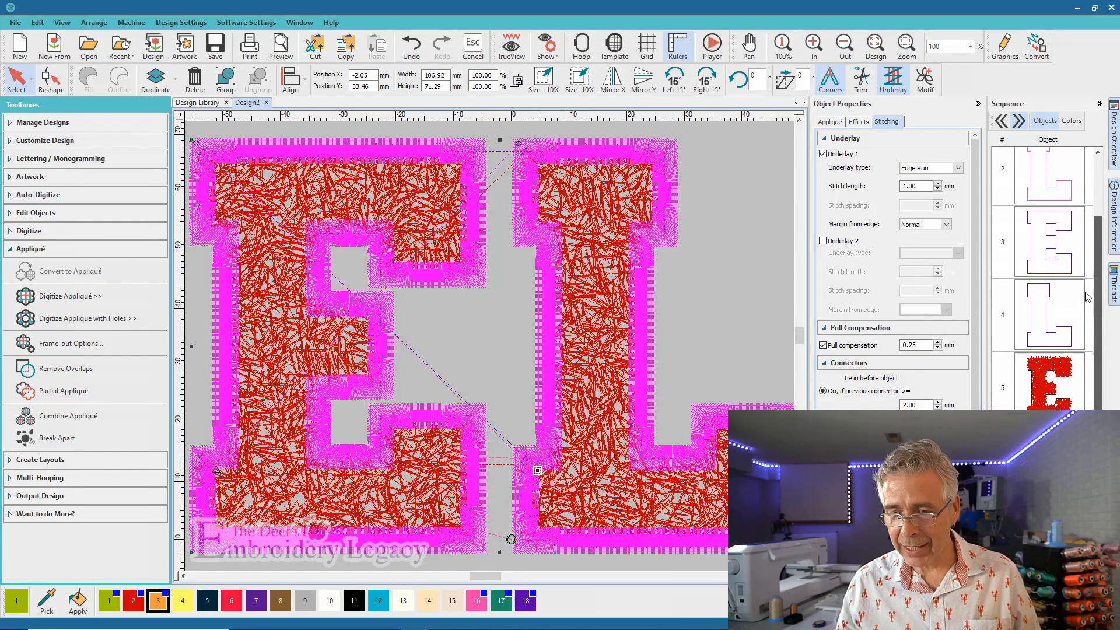
{"action": "left_click", "coordinate": [1068, 266]}
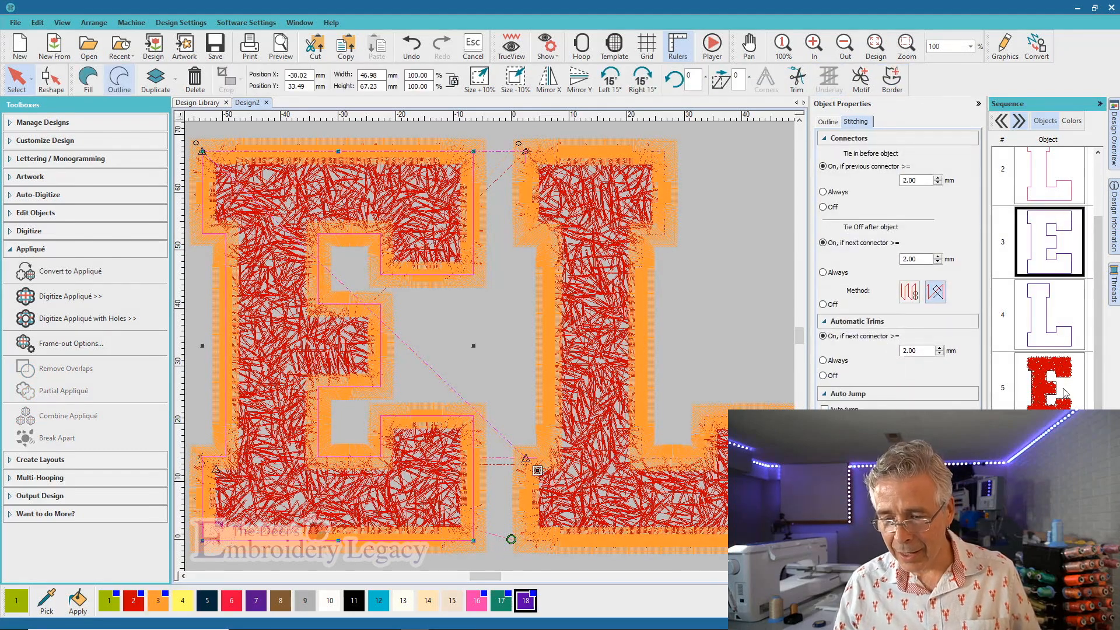
{"action": "left_click", "coordinate": [1068, 317]}
{"action": "left_click", "coordinate": [1060, 197]}
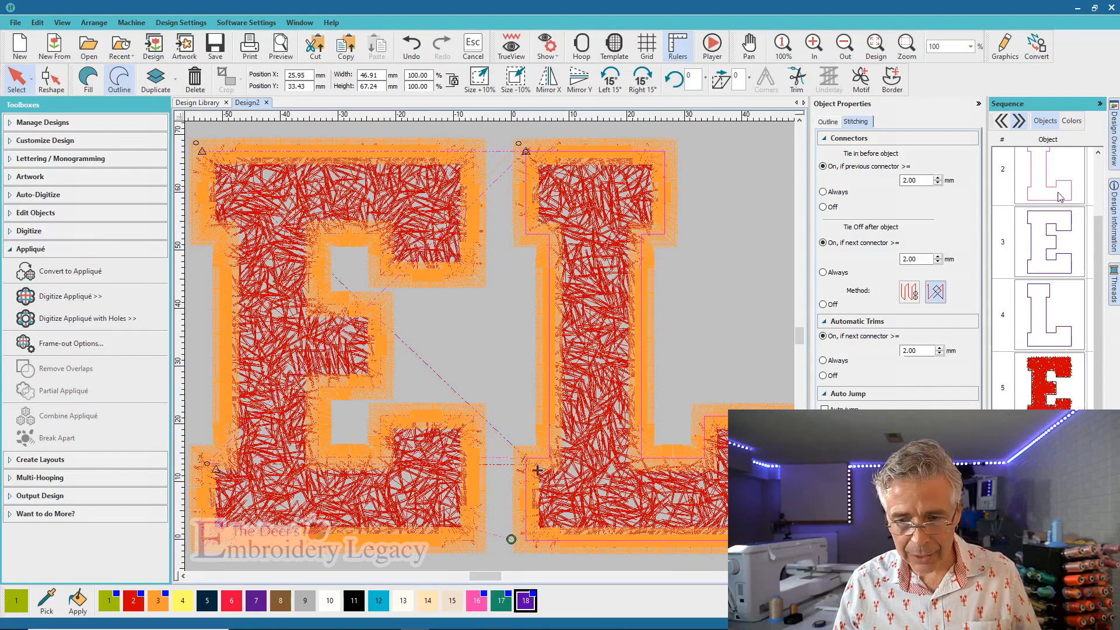
{"action": "left_click", "coordinate": [1067, 264]}
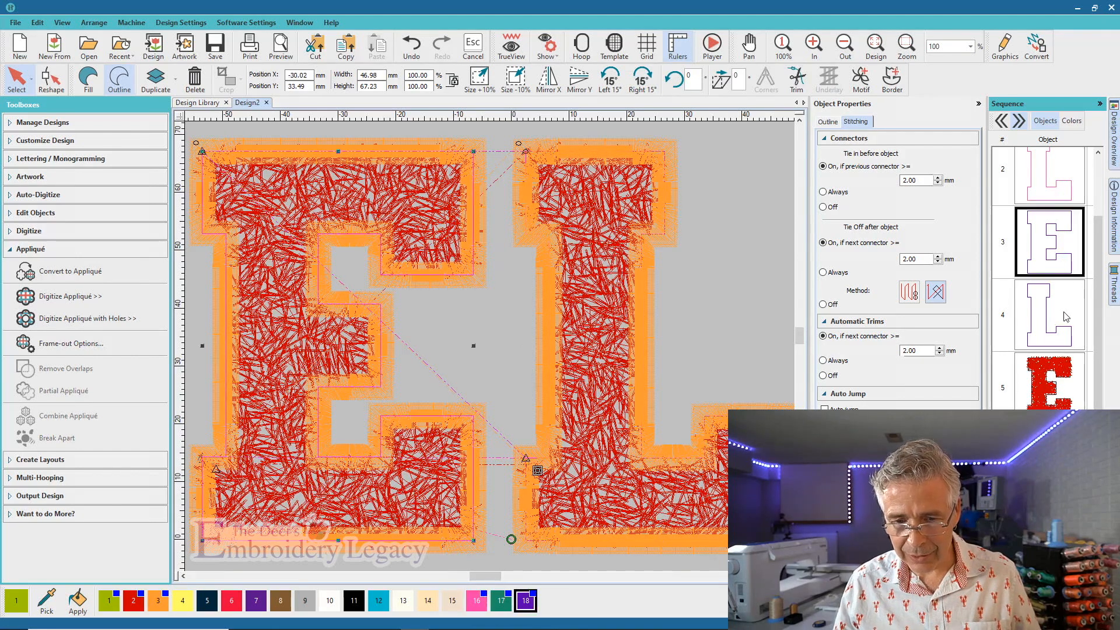
{"action": "left_click", "coordinate": [1065, 318]}
{"action": "left_click", "coordinate": [1067, 260]}
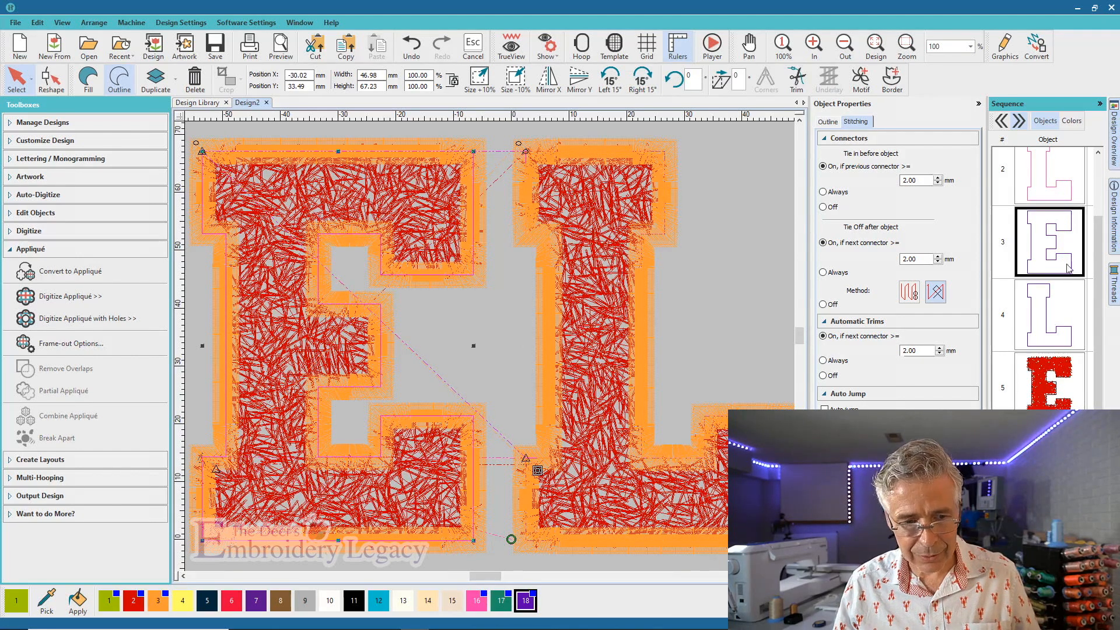
{"action": "left_click", "coordinate": [1074, 310]}
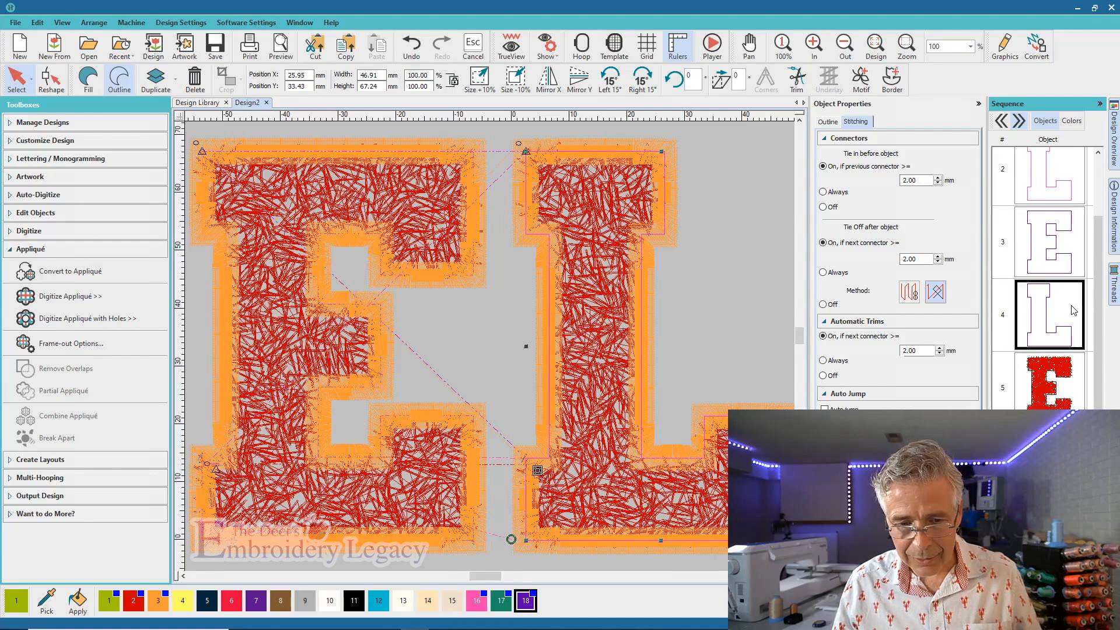
{"action": "left_click", "coordinate": [1059, 185]}
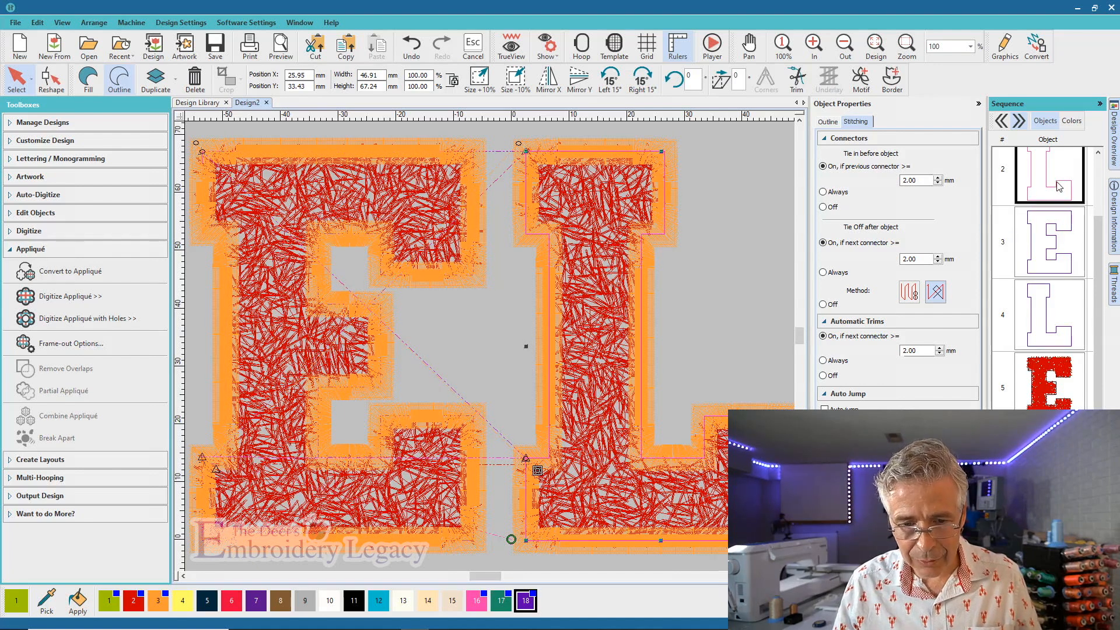
Duplicate the purple E and L outlines and move the copies between the red fills and the orange borders
{"action": "left_click", "coordinate": [1047, 315]}
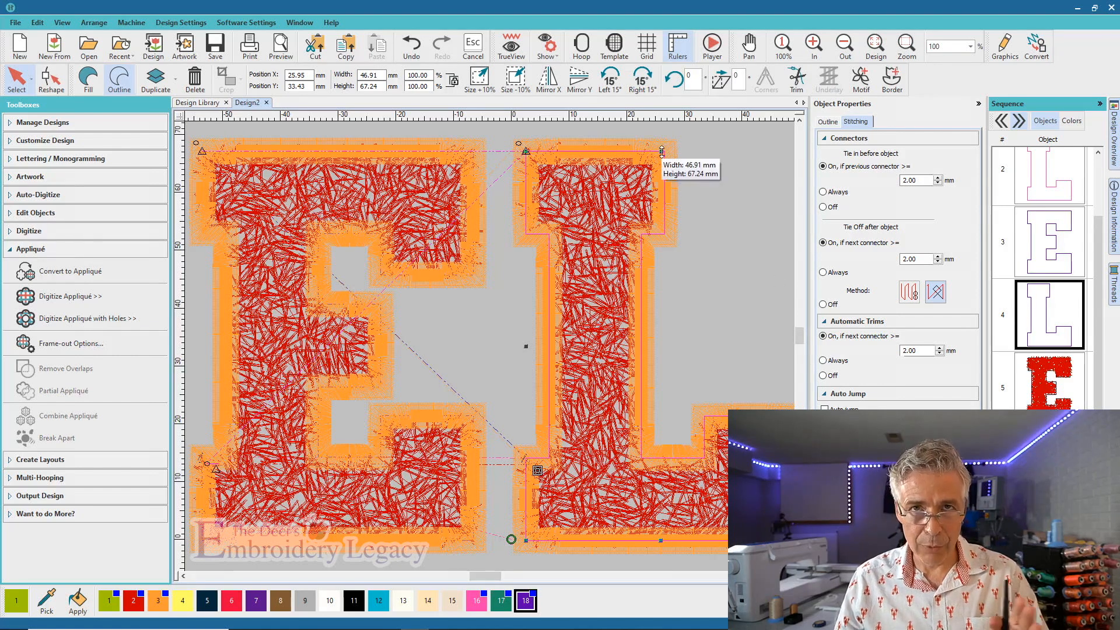
{"action": "left_click", "coordinate": [1063, 252], "text": "ctrl"}
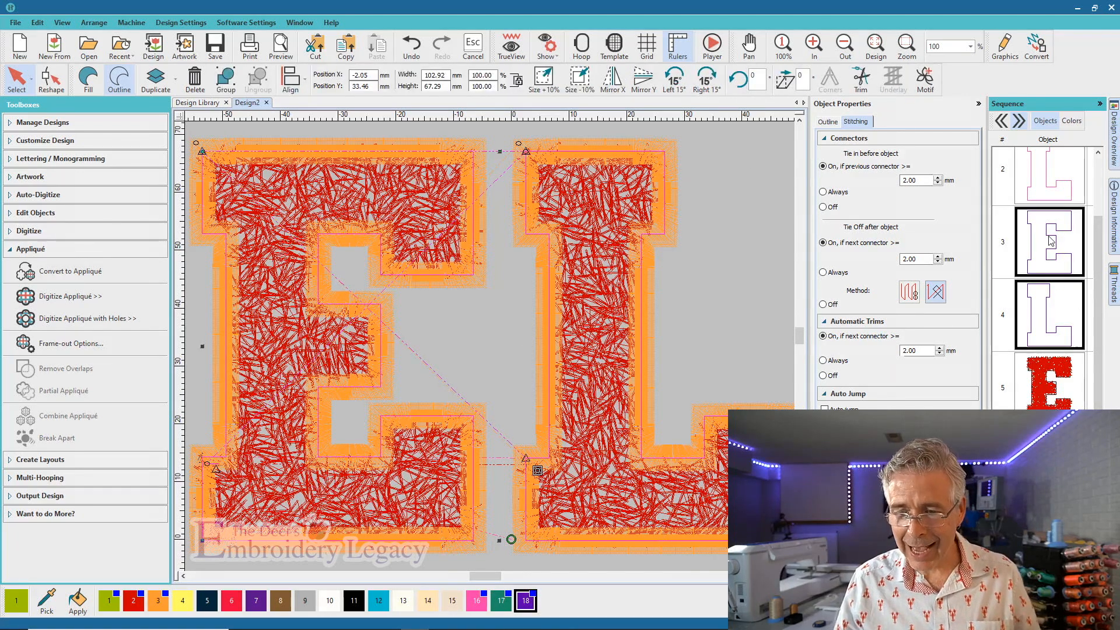
{"action": "right_click", "coordinate": [1052, 241]}
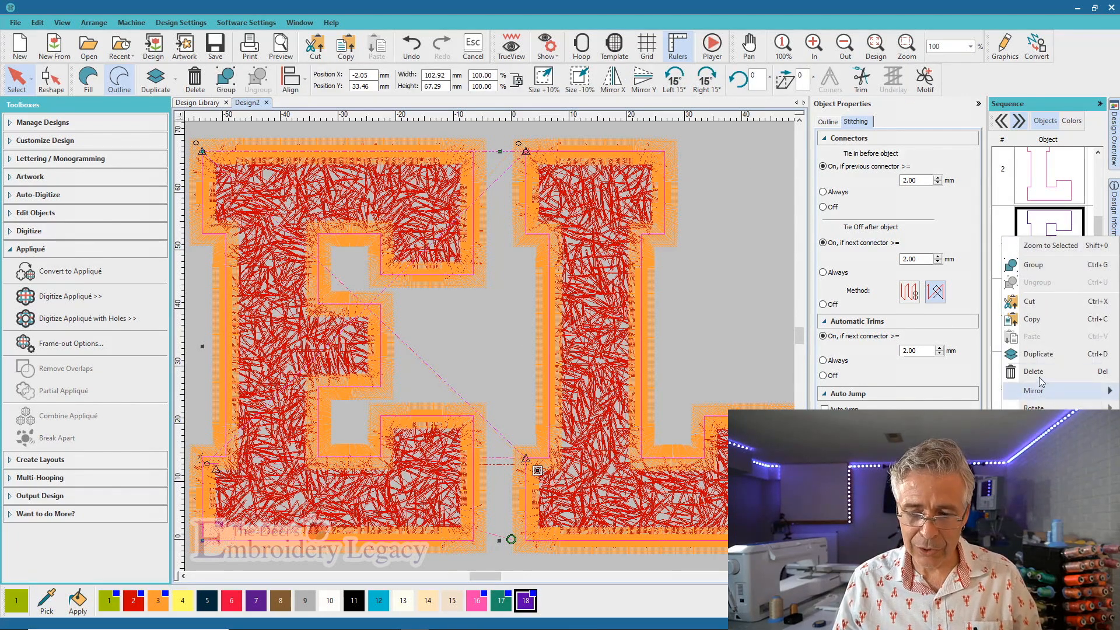
{"action": "left_click", "coordinate": [1037, 355]}
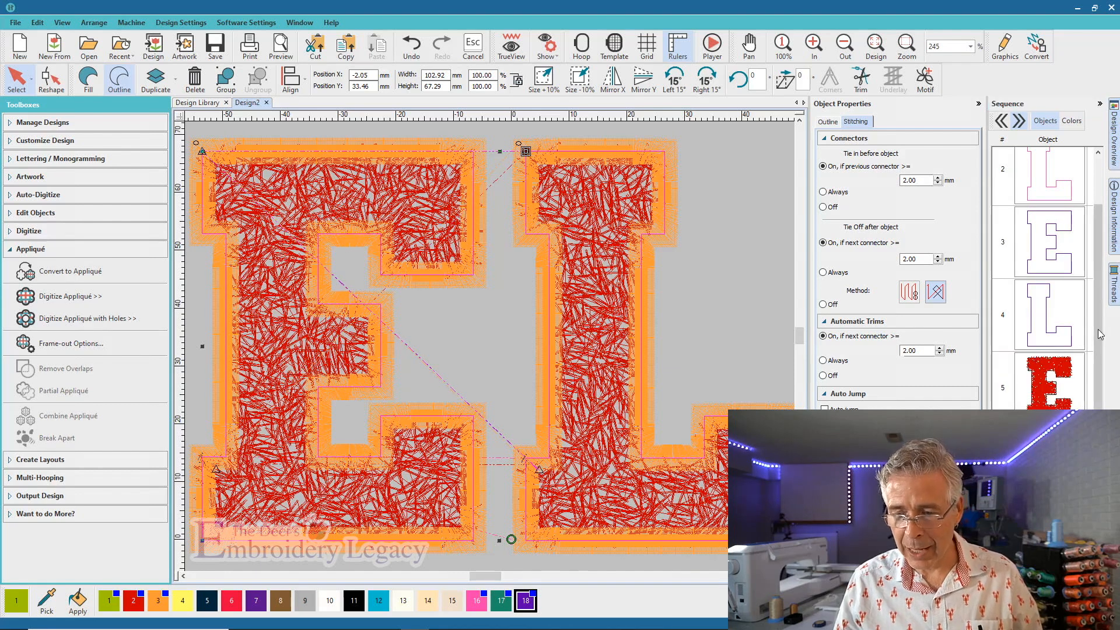
{"action": "left_click_drag", "start_coordinate": [1098, 429], "coordinate": [1098, 446]}
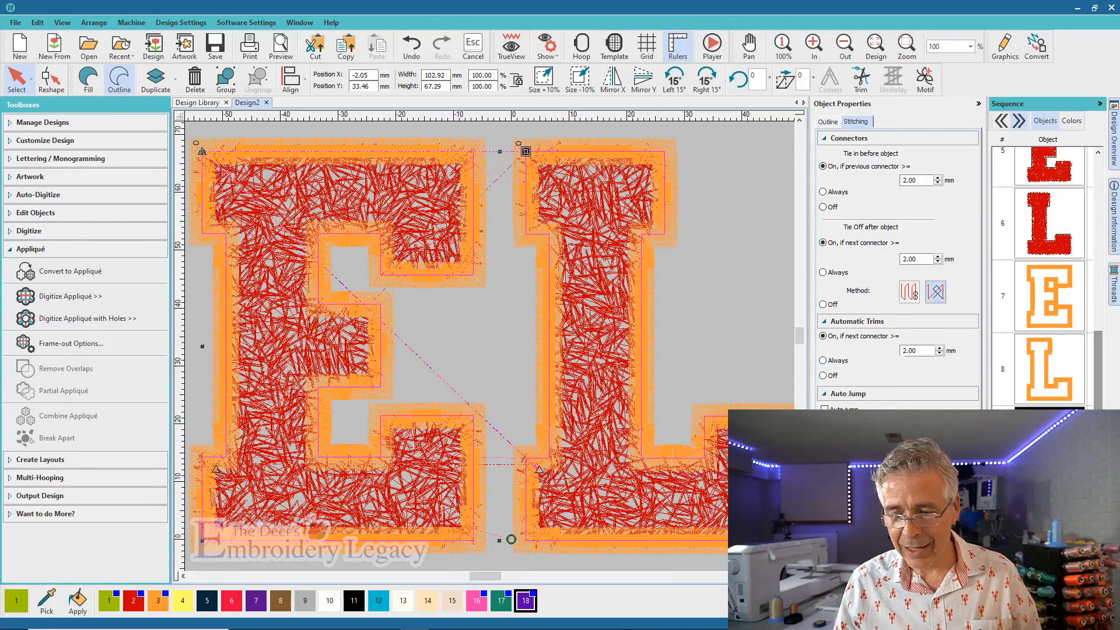
{"action": "left_click", "coordinate": [1047, 269]}
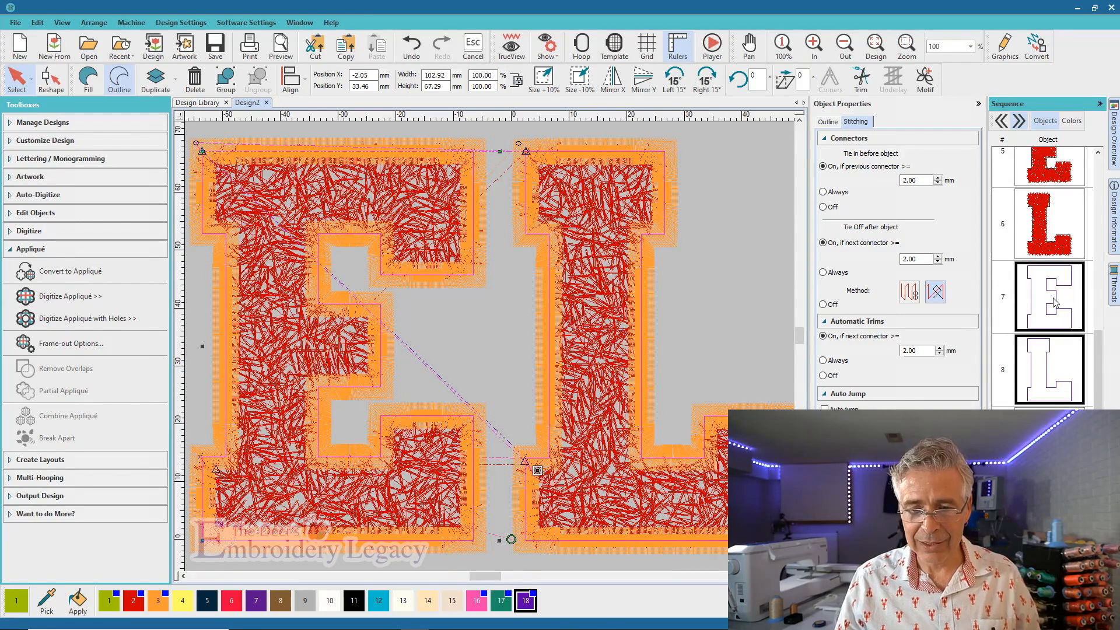
Set the duplicated E and L outlines' single-run stitch length to 6 mm and recolour them orange, colour 3
{"action": "left_click", "coordinate": [827, 122]}
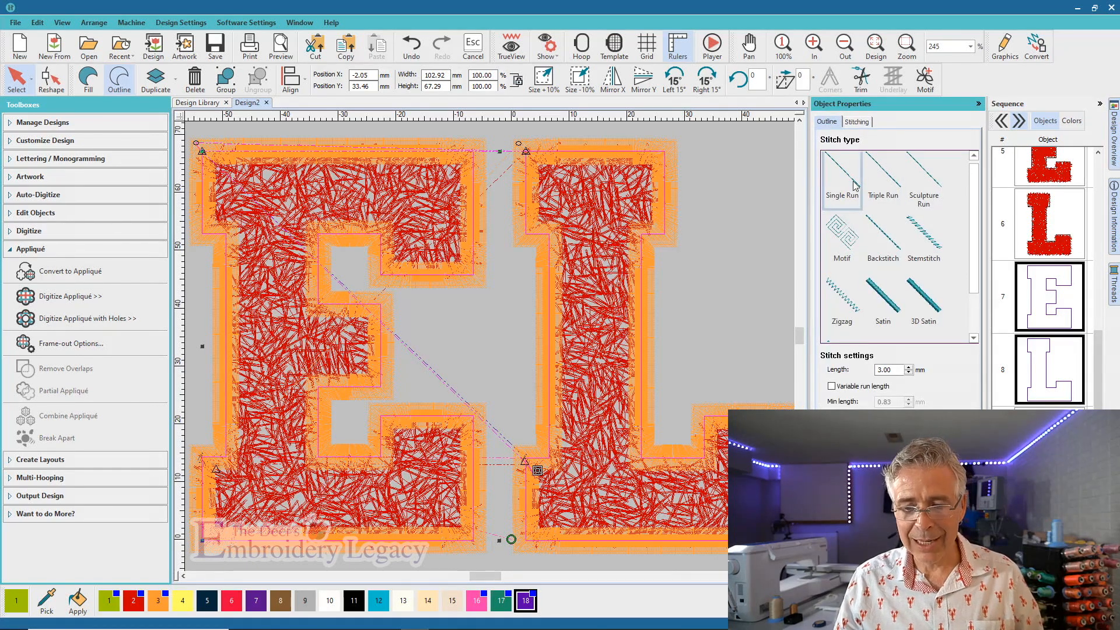
{"action": "double_click", "coordinate": [890, 369]}
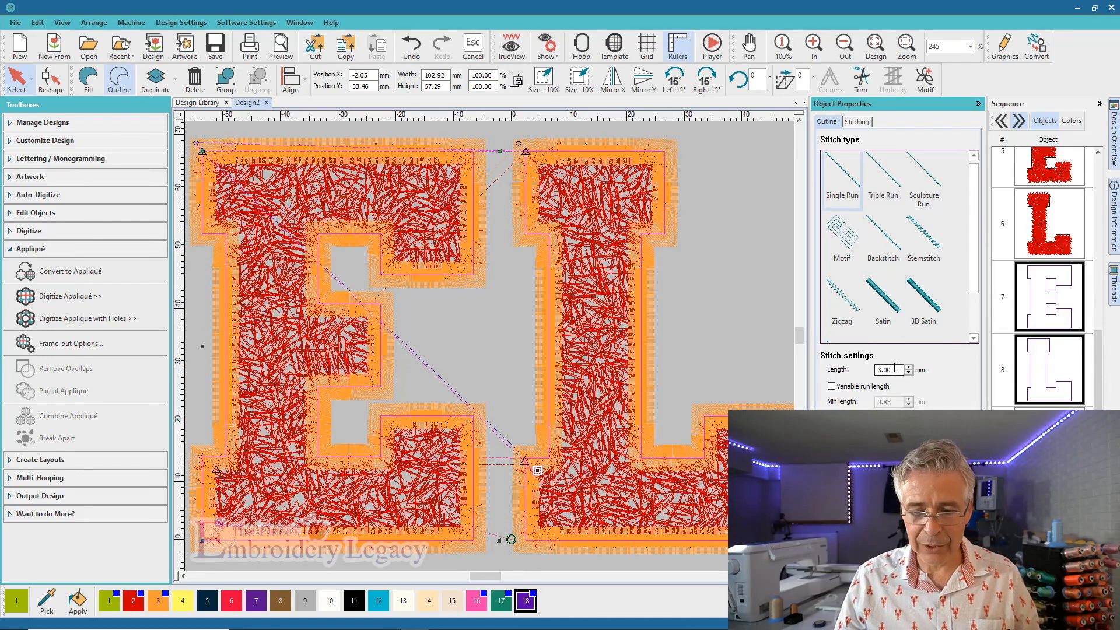
{"action": "type", "text": "6"}
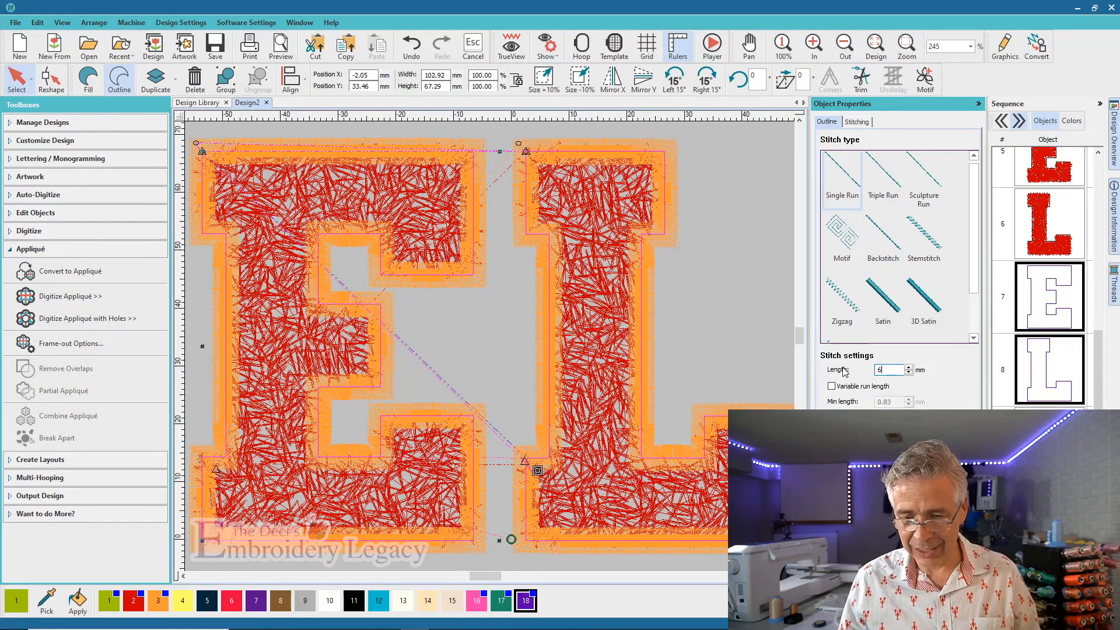
{"action": "key", "text": "Return"}
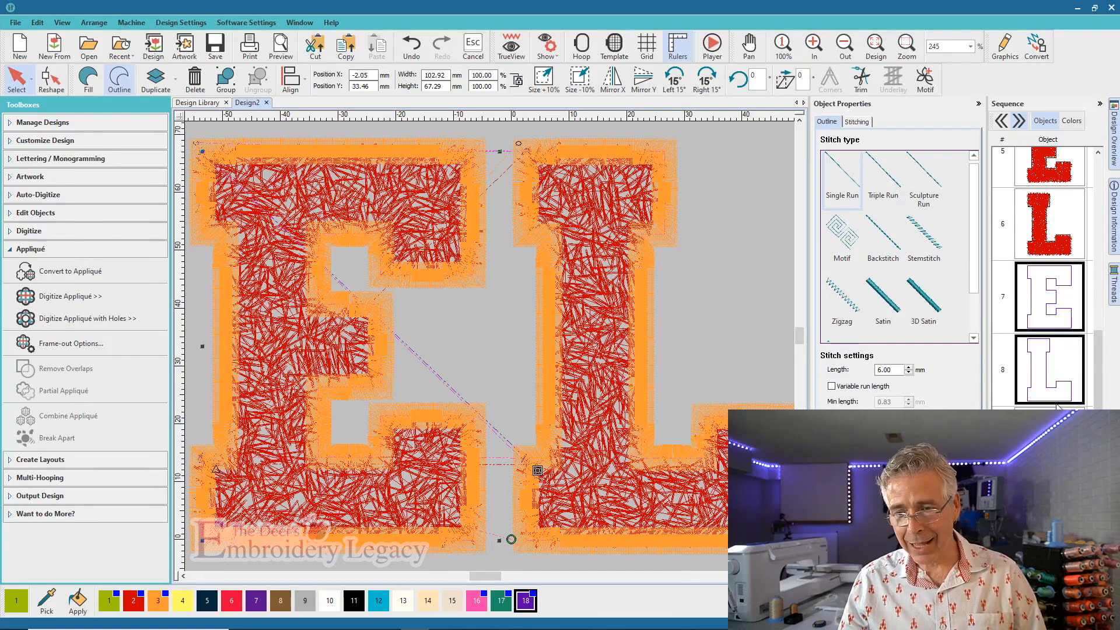
{"action": "left_click", "coordinate": [157, 600]}
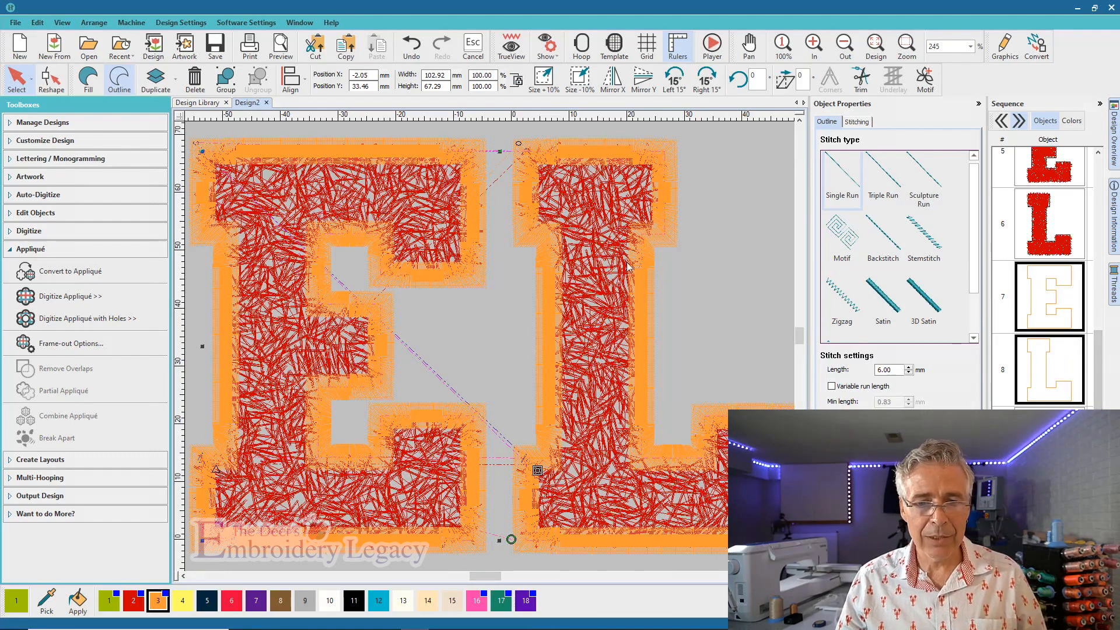
Play the stitch-out simulation and check the sewing order from the placement outlines through to the finished borders
{"action": "left_click", "coordinate": [712, 45]}
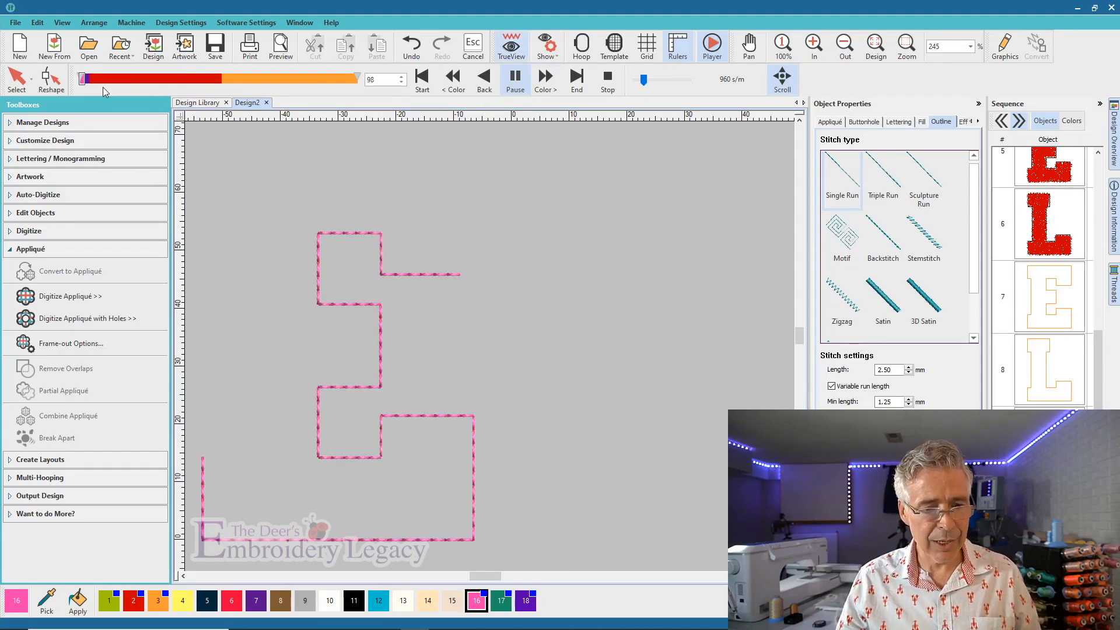
{"action": "left_click_drag", "start_coordinate": [83, 77], "coordinate": [92, 76]}
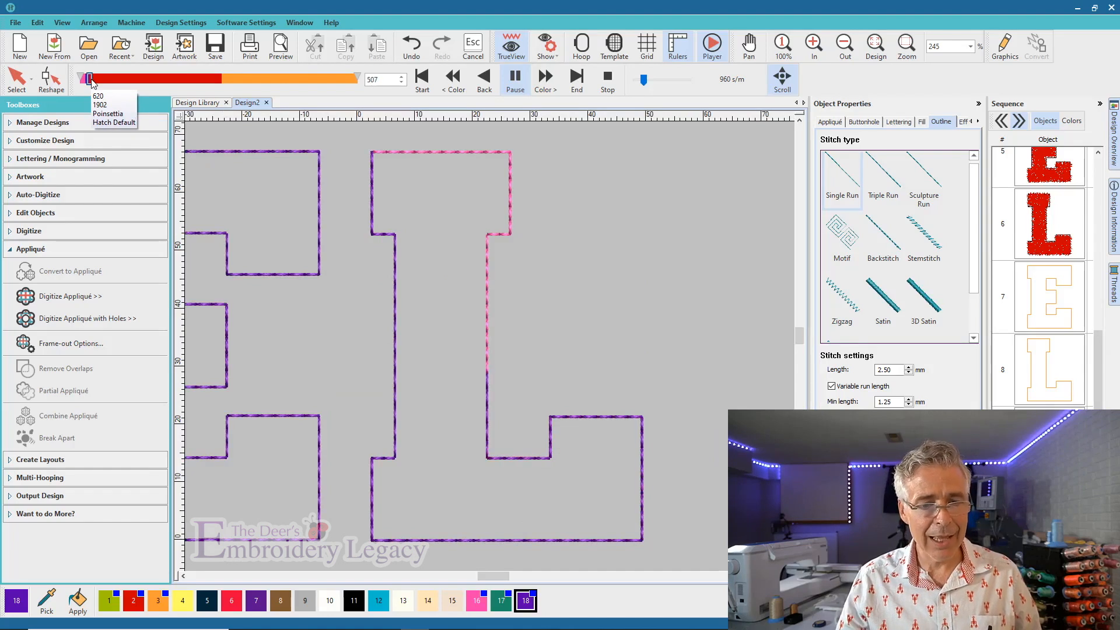
{"action": "left_click_drag", "start_coordinate": [91, 81], "coordinate": [361, 90]}
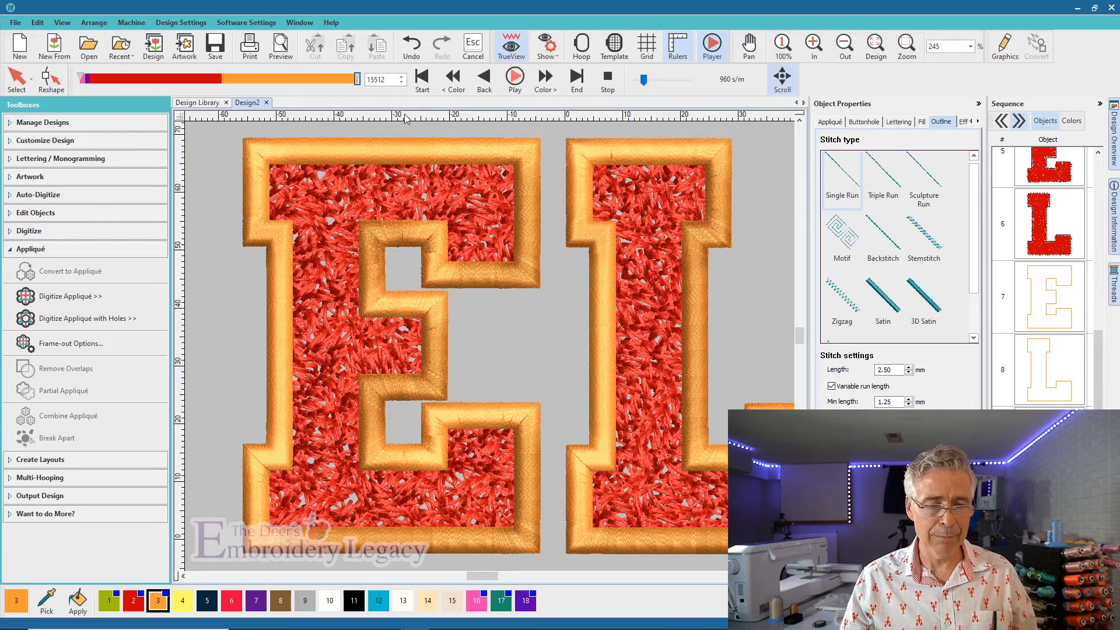